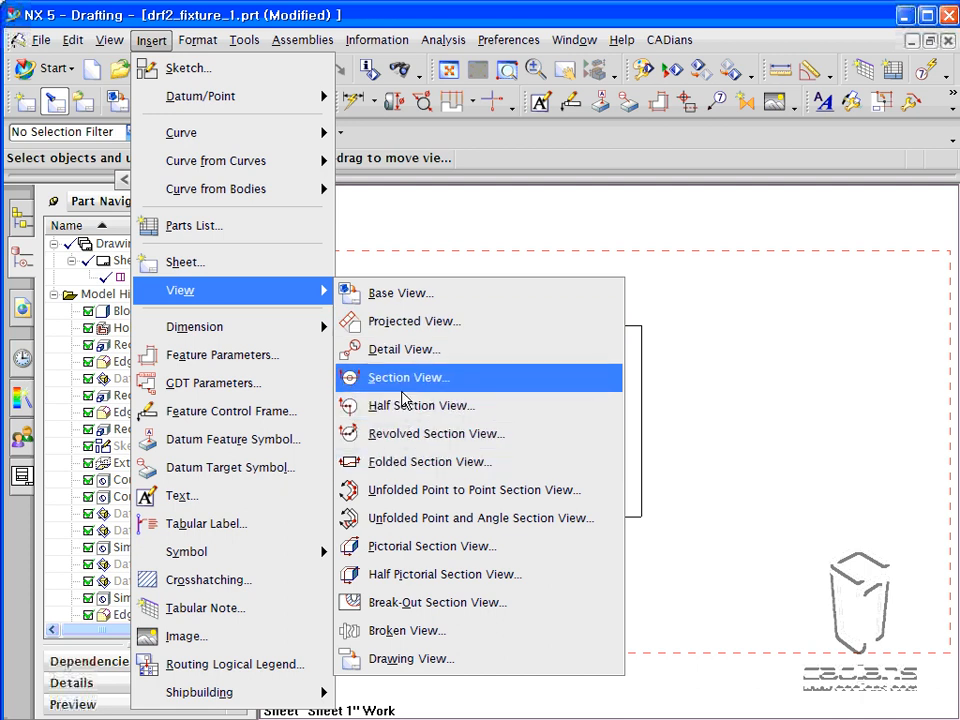
Start a section view from the top view, with the cut position at the centre of the hole in the middle pad.
click(735, 304)
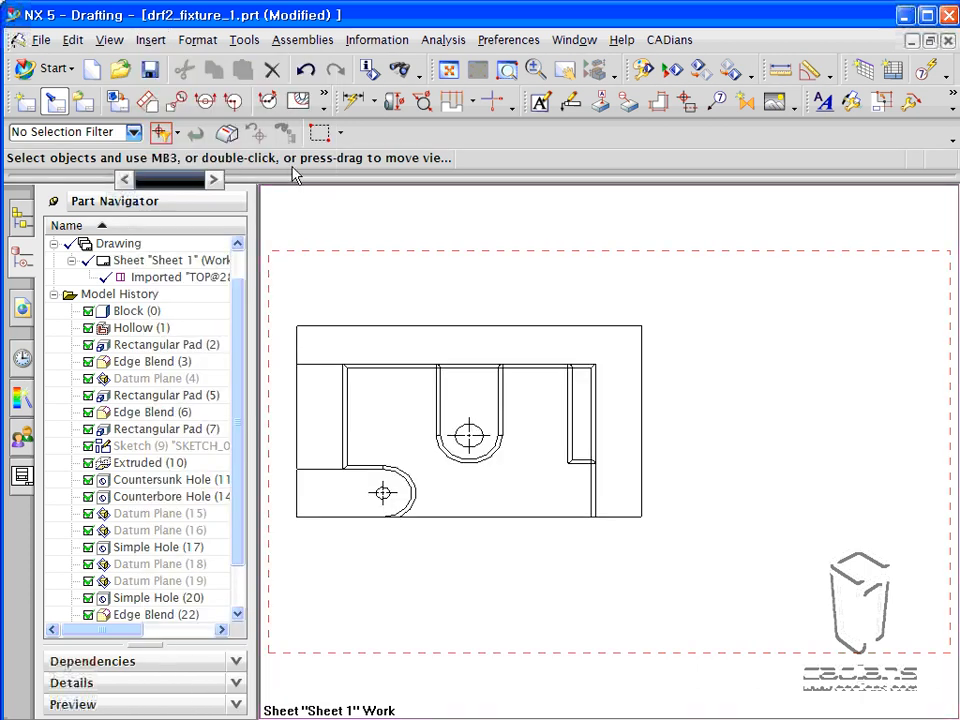
click(205, 100)
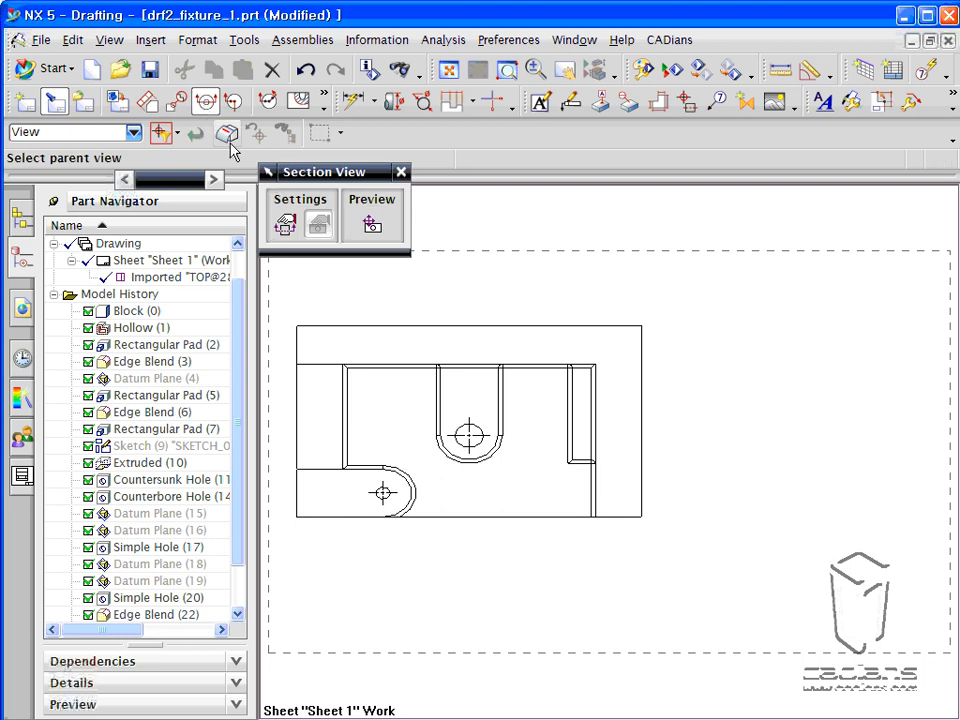
click(361, 327)
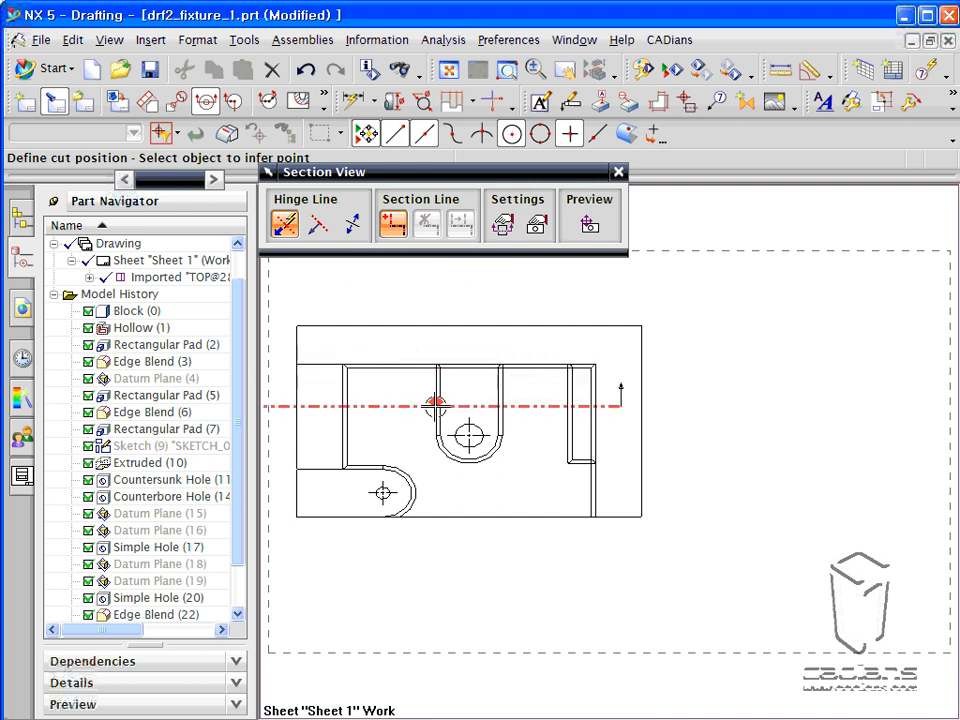
click(467, 437)
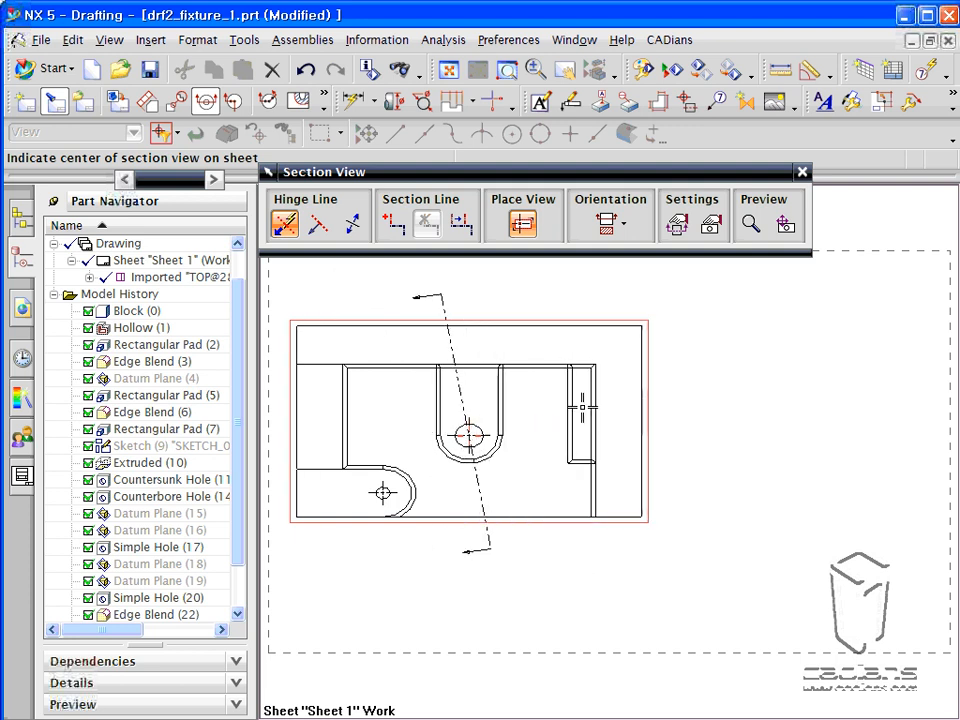
Define the hinge line along the YC axis with arrows pointing right, and place the section view to the right of the top view.
click(318, 224)
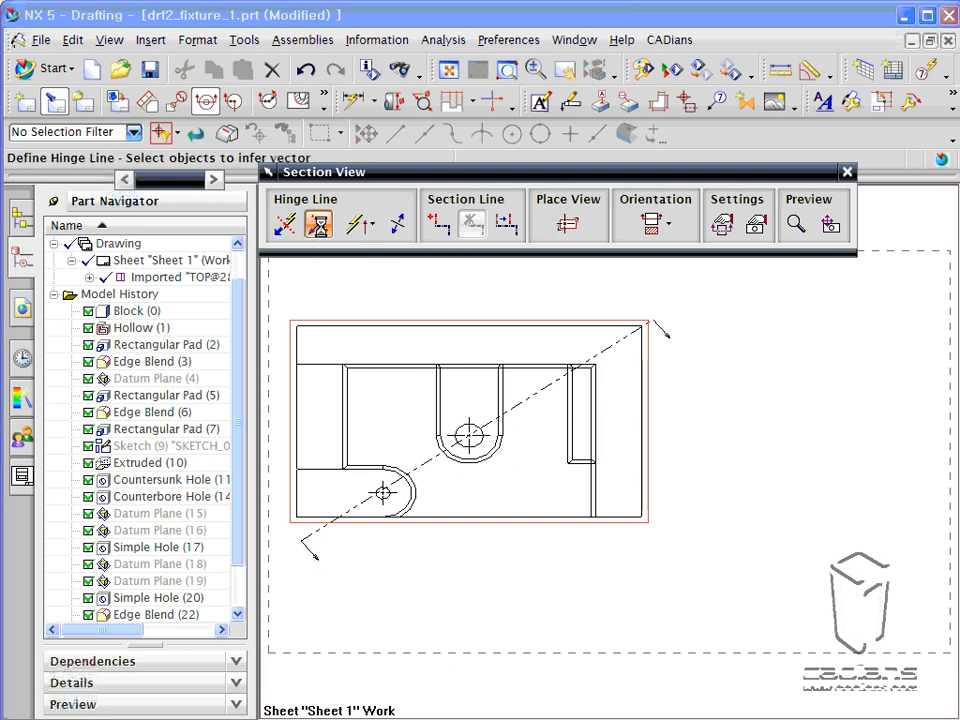
click(369, 226)
click(360, 491)
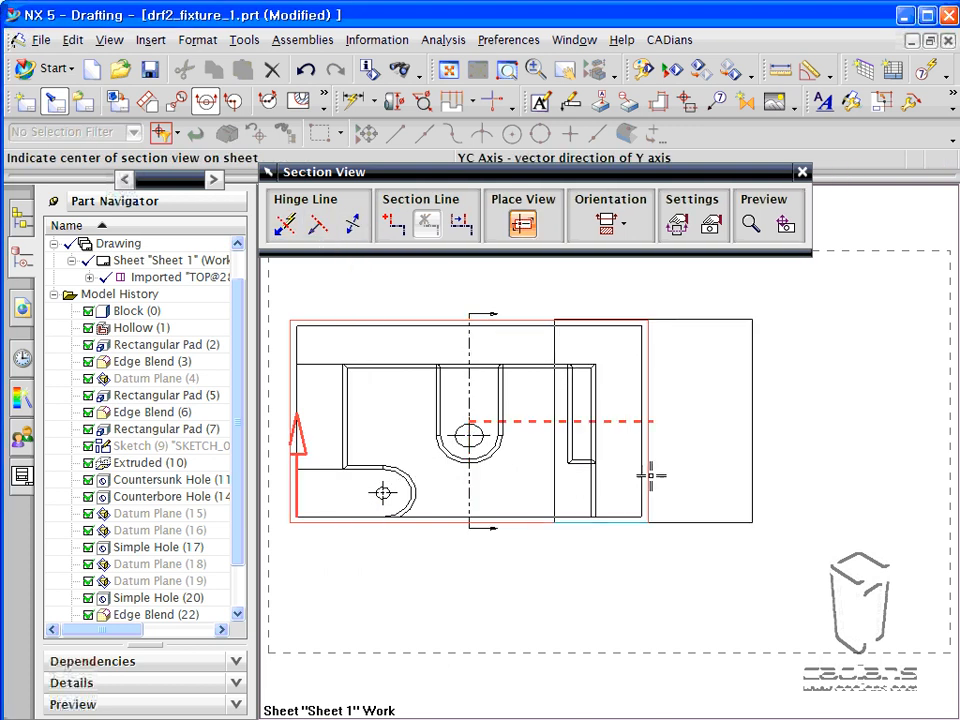
click(352, 228)
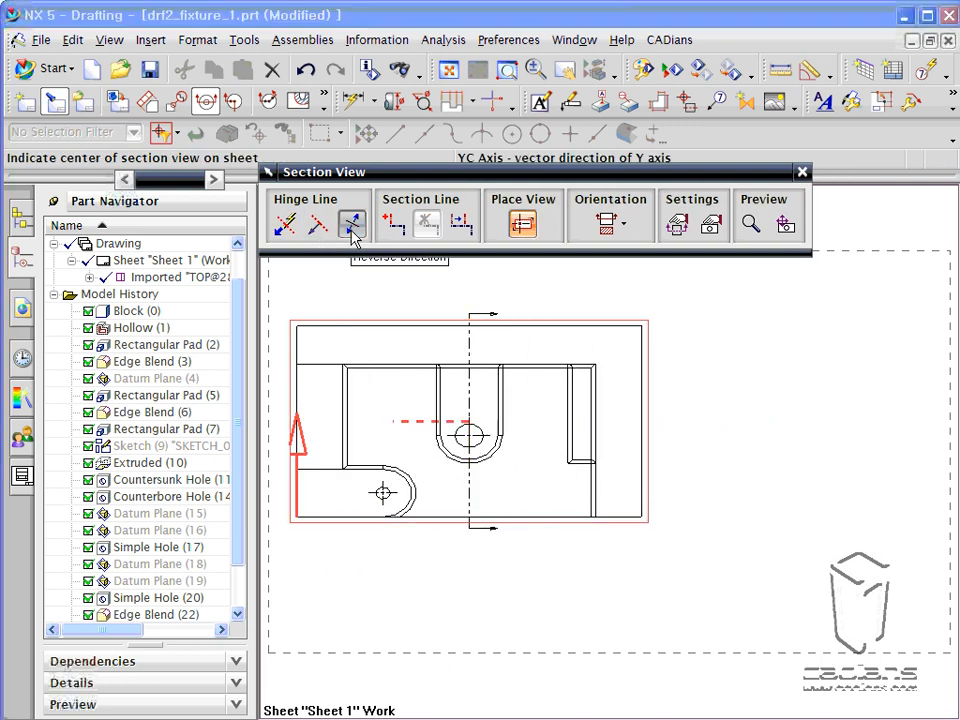
click(352, 228)
click(352, 228)
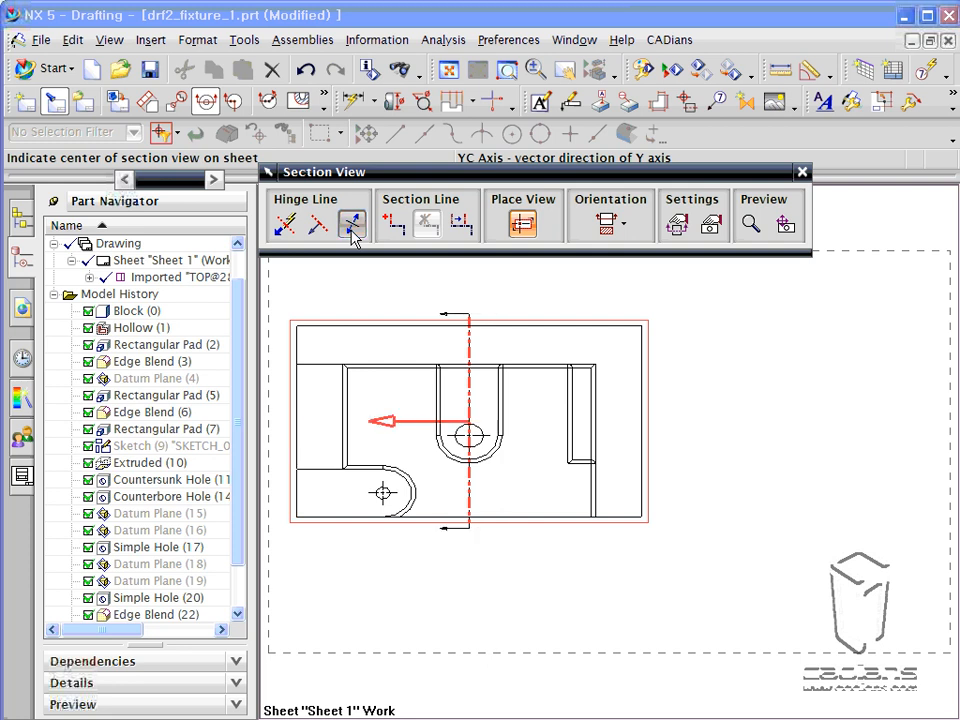
click(352, 228)
click(784, 381)
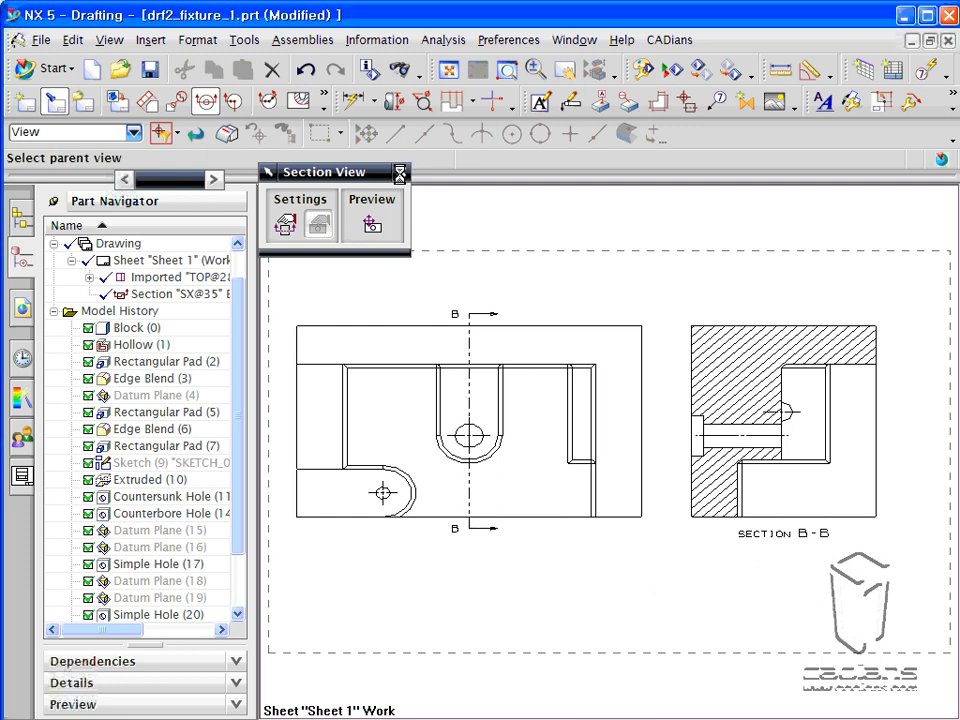
click(400, 171)
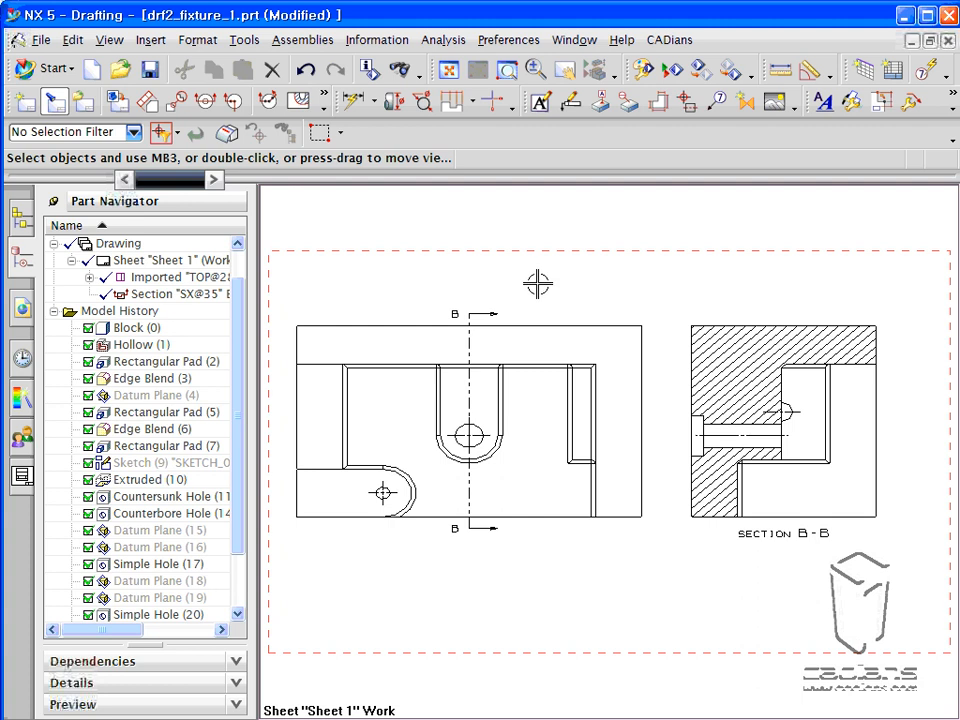
Add two segments to section line B-B, through the right-hand pad's left edge and the small lower-left hole's centre, and apply them.
click(55, 202)
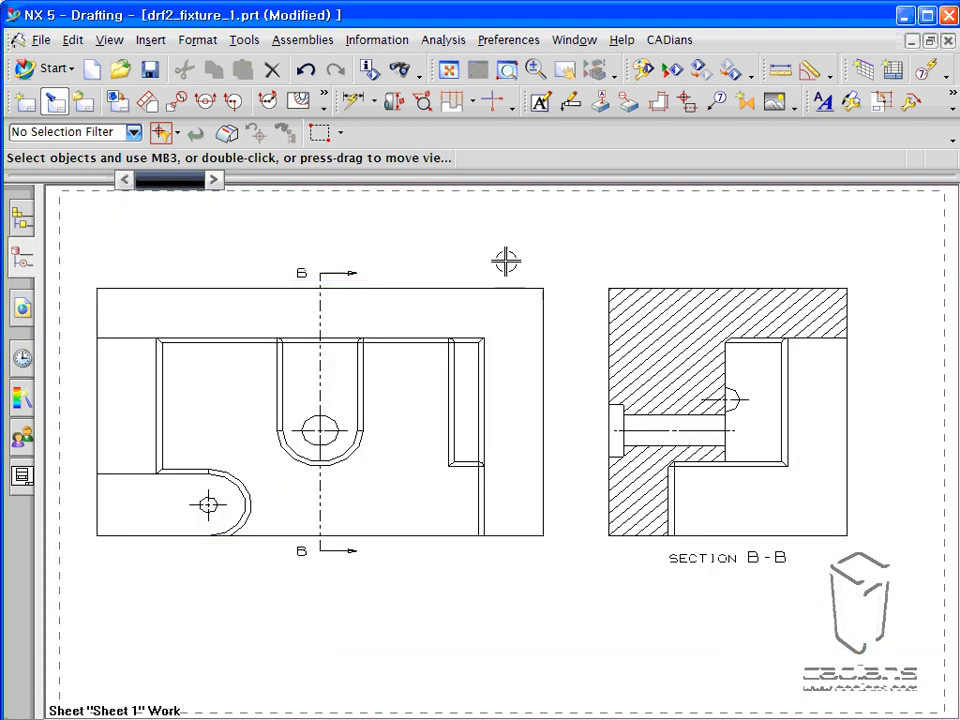
middle_drag(489, 253, 525, 283)
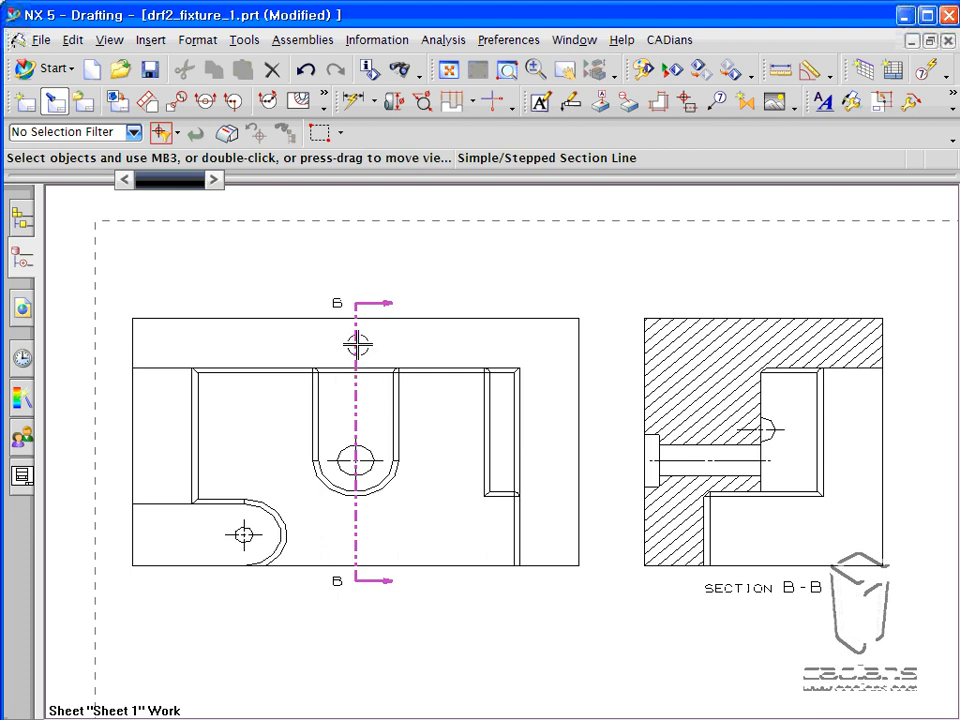
double_click(357, 343)
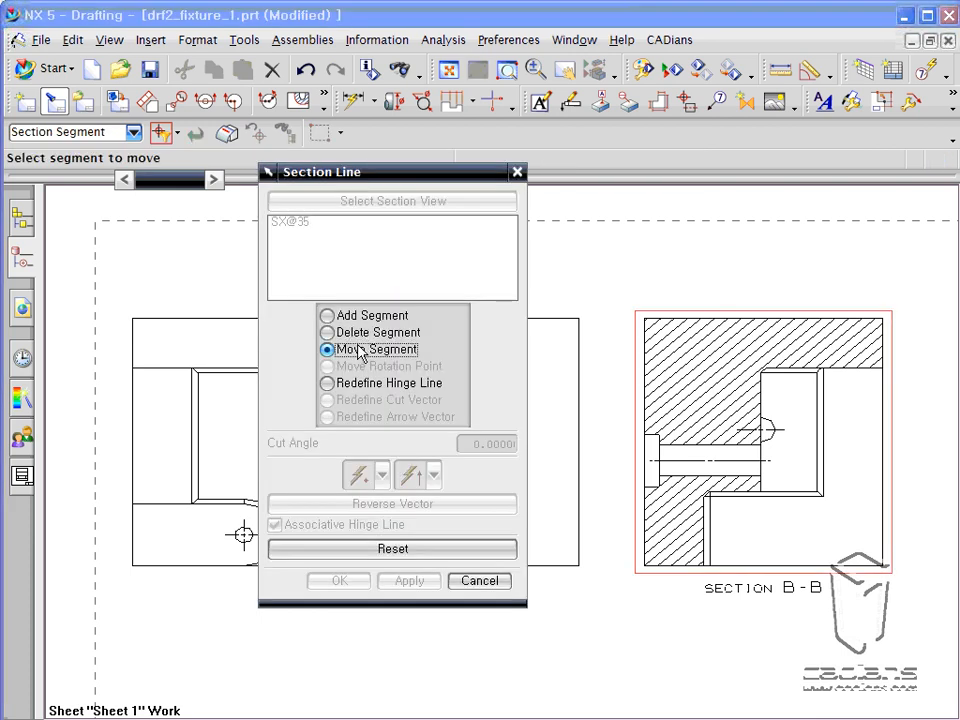
mouse_move(386, 185)
mouse_down()
mouse_move(705, 187)
mouse_move(675, 186)
mouse_up()
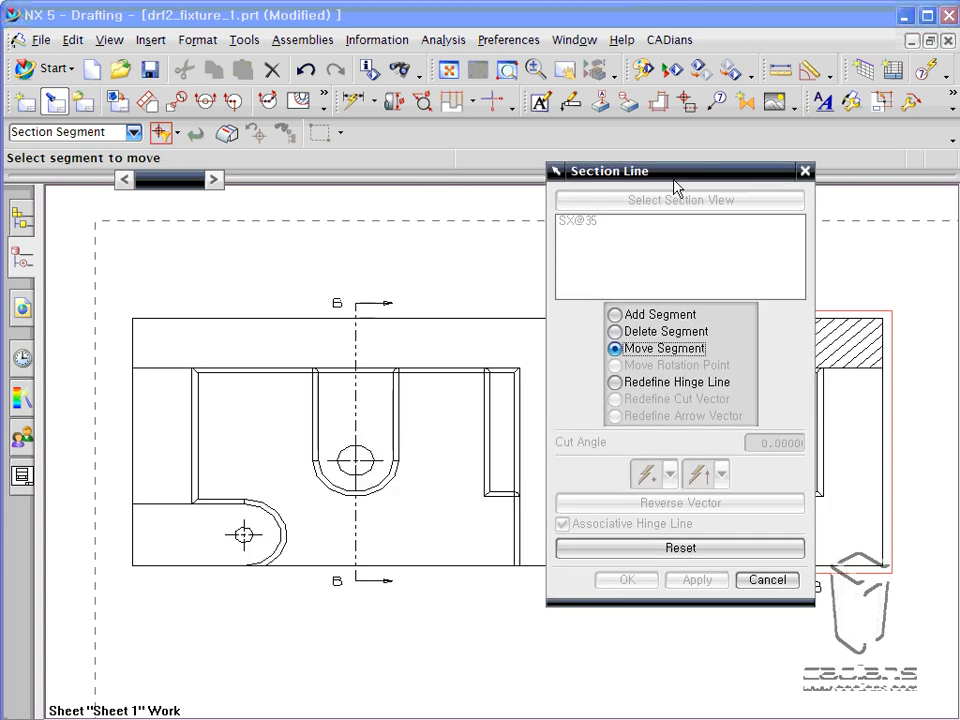
click(659, 318)
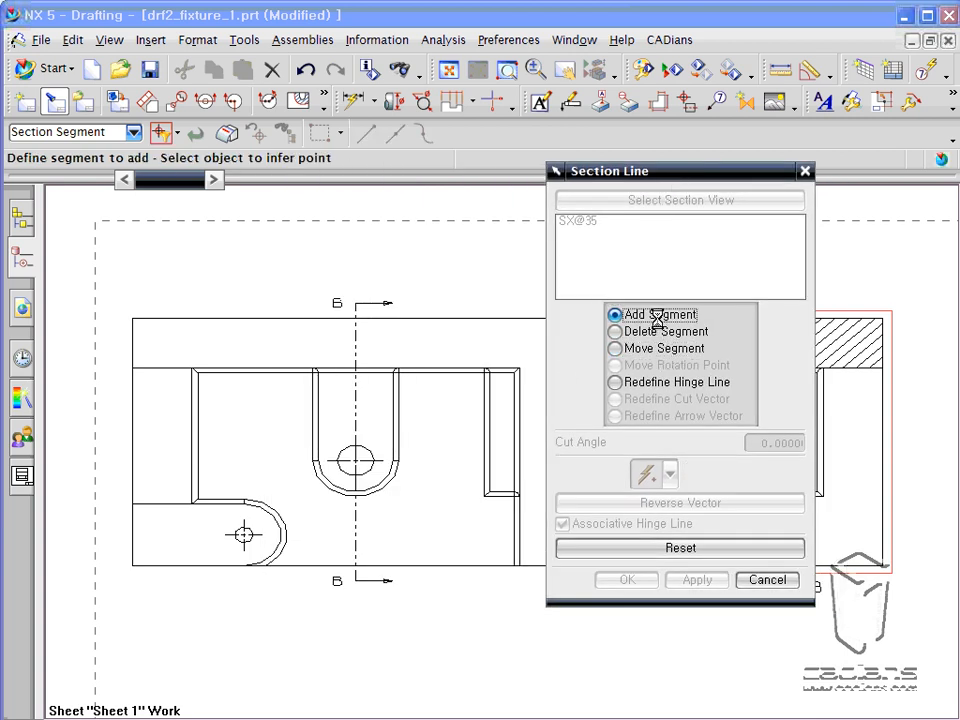
click(484, 435)
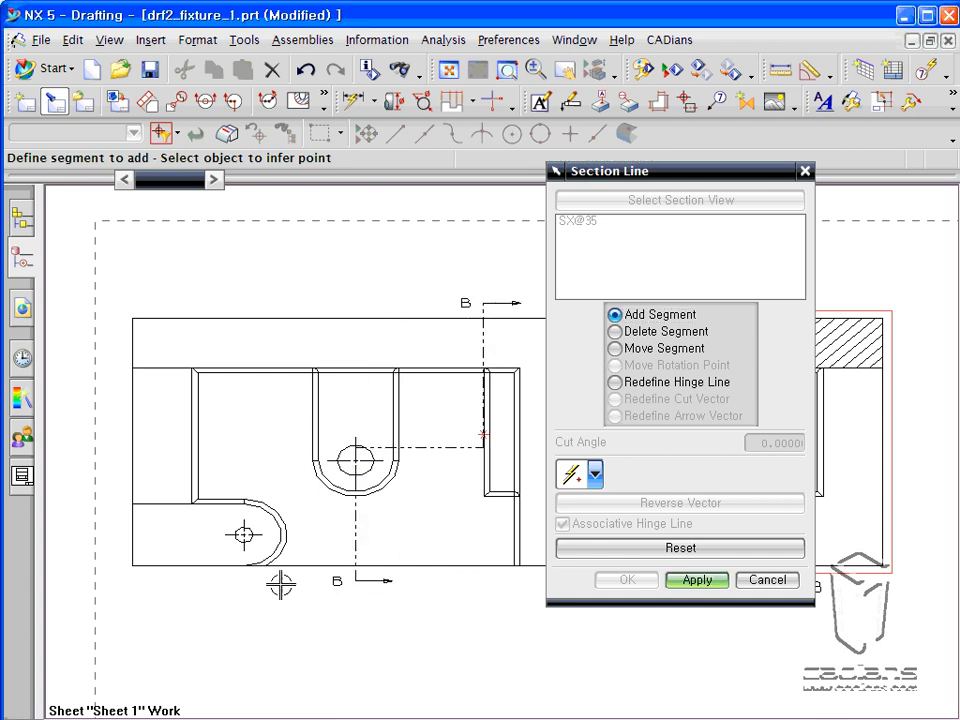
click(244, 535)
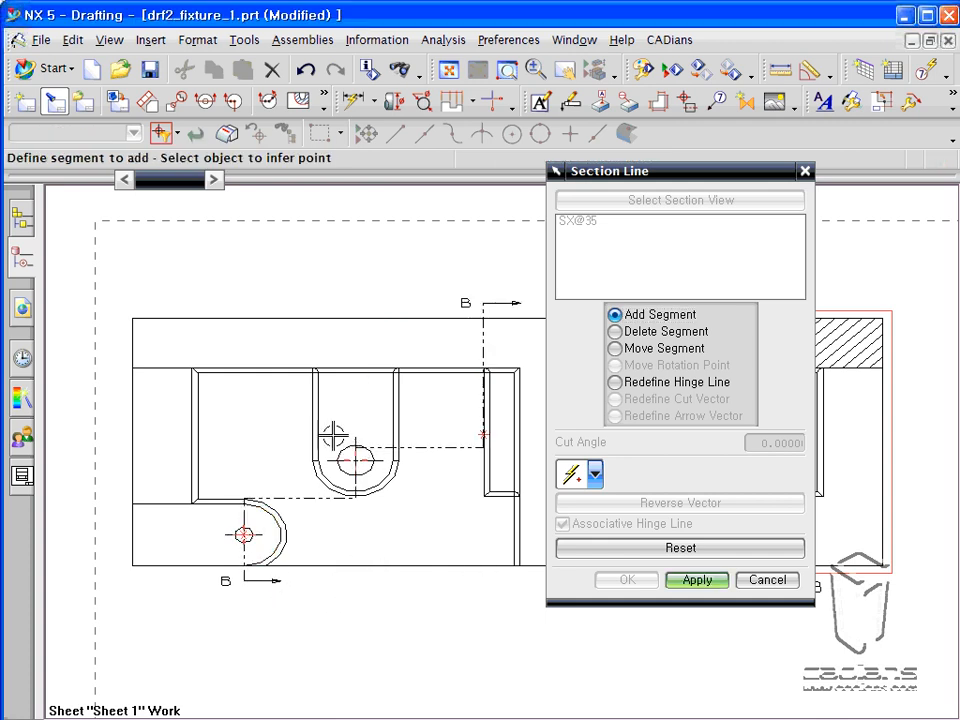
click(692, 580)
click(755, 580)
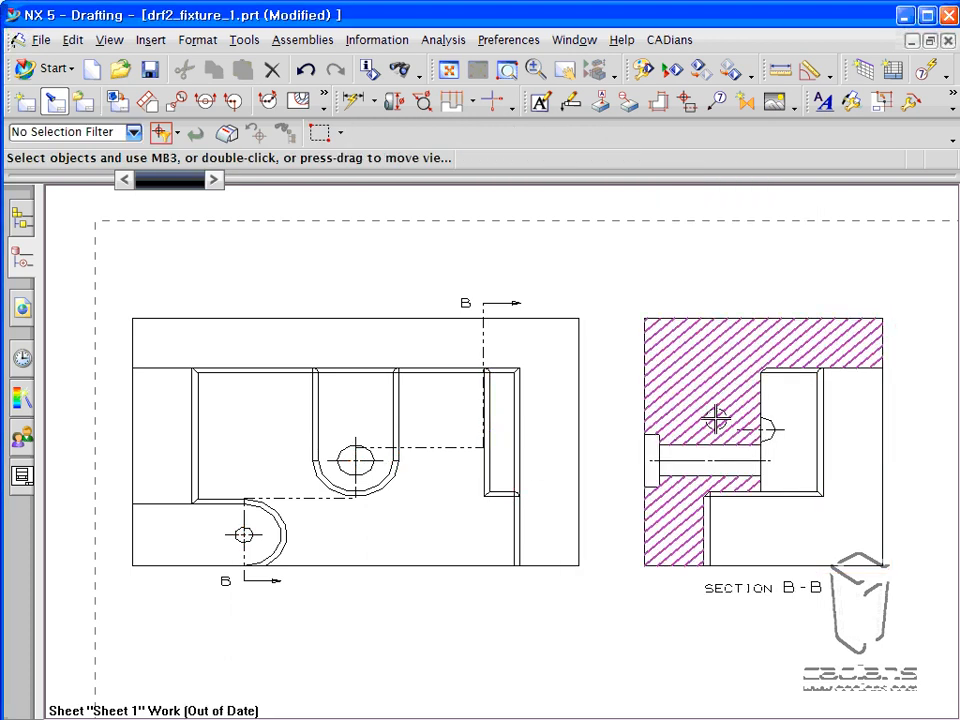
Update section view B-B to match the stepped section line.
click(662, 300)
right_click(717, 318)
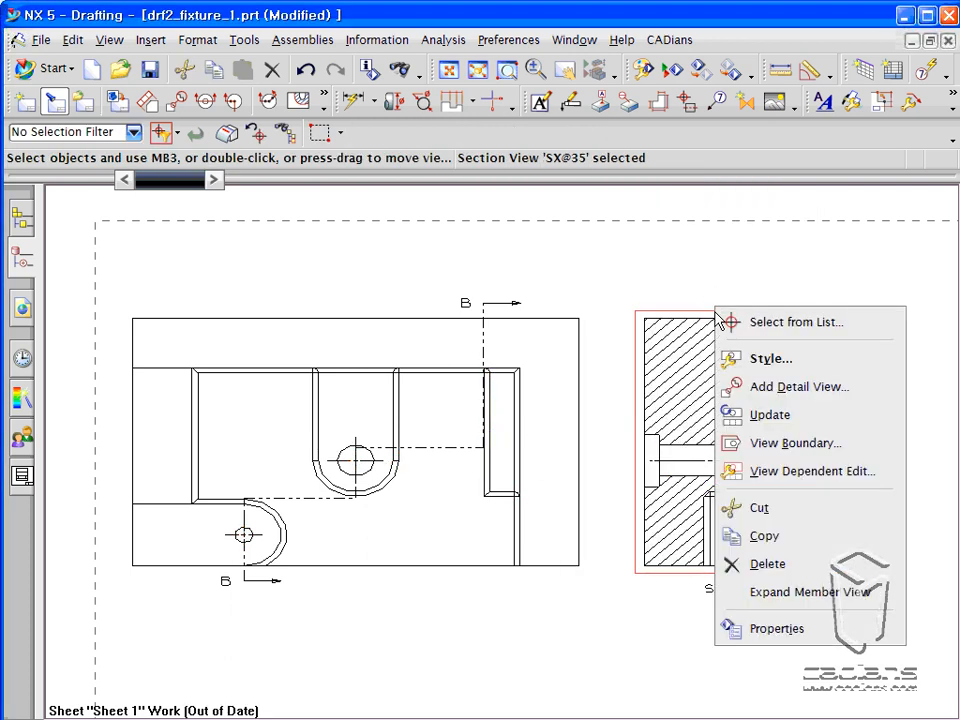
click(765, 414)
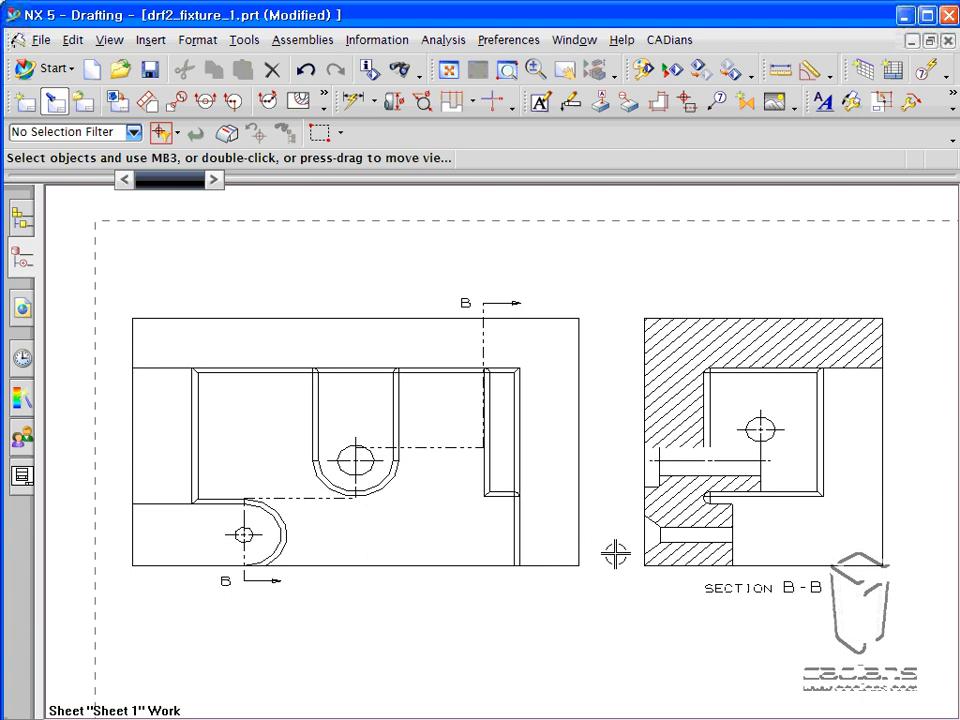
Edit section line B-B and delete its right-hand upper segment and the segment through the small lower-left hole.
double_click(483, 330)
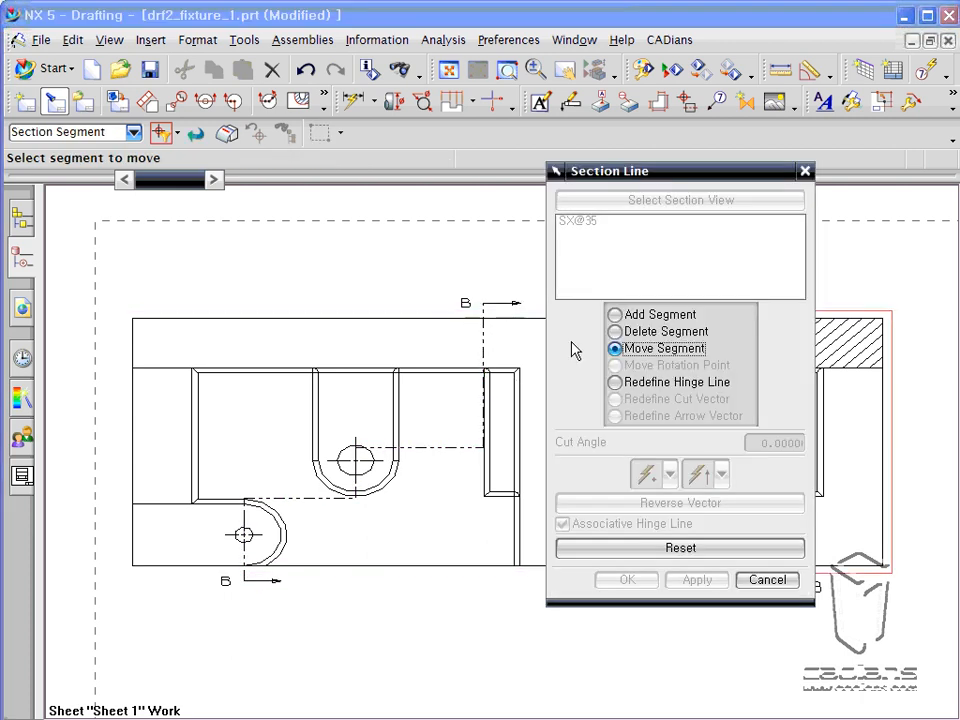
click(617, 332)
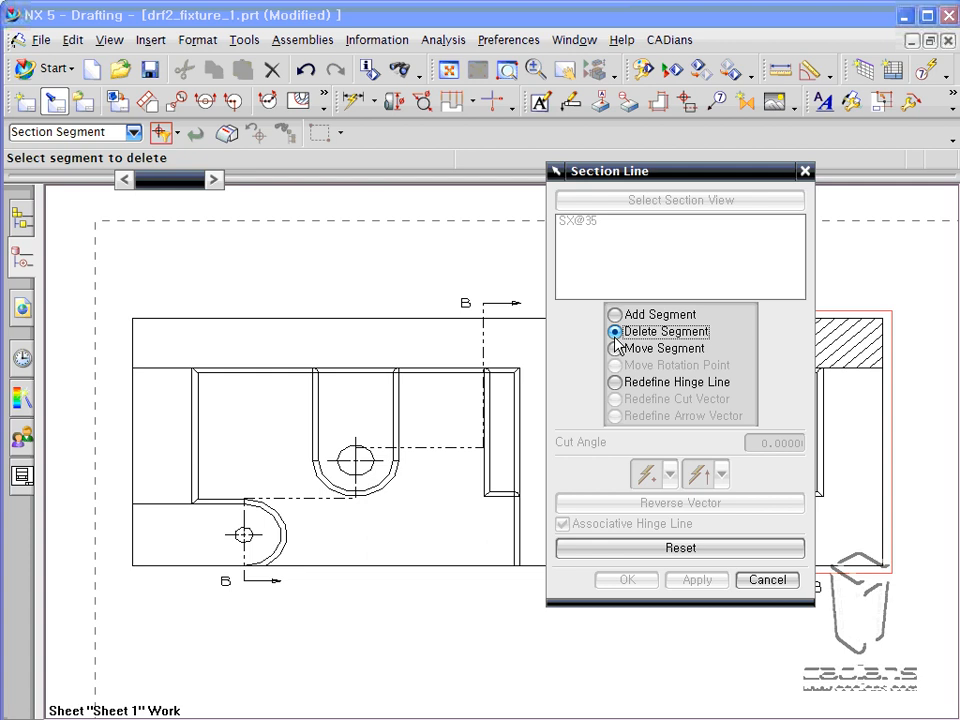
click(487, 328)
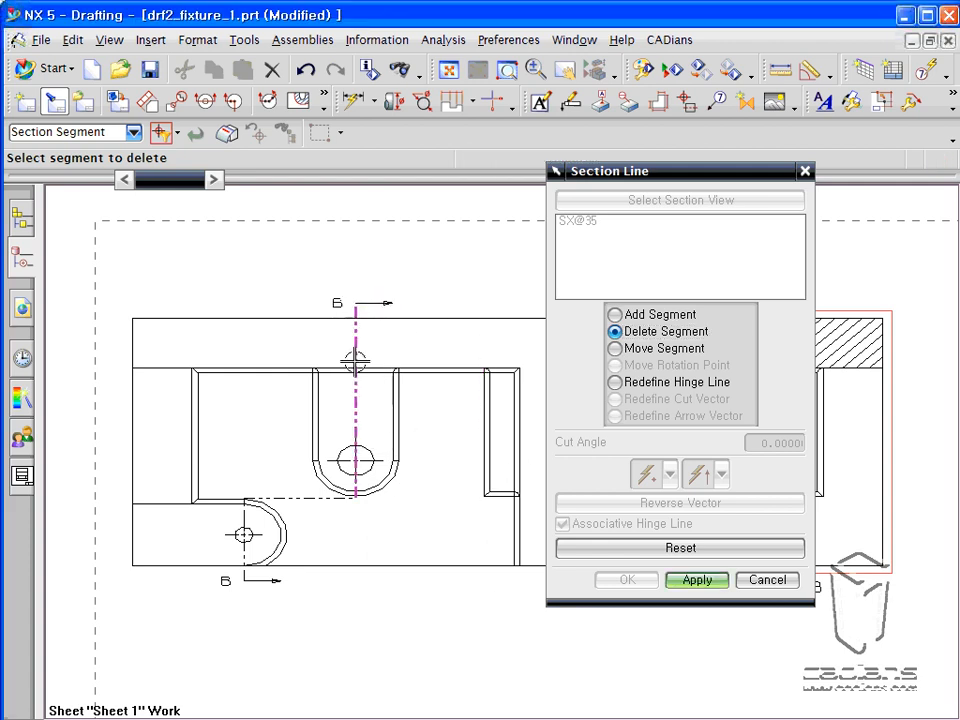
click(262, 516)
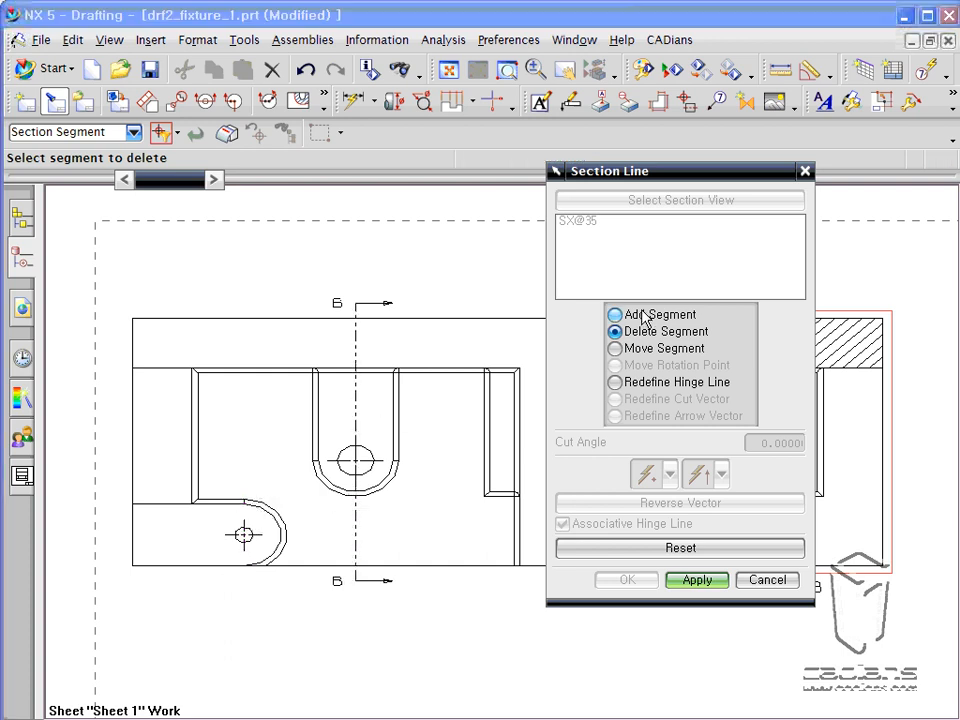
Add section line segments again at the right-hand pad's left edge and at the small lower-left hole's centre.
click(643, 318)
click(489, 432)
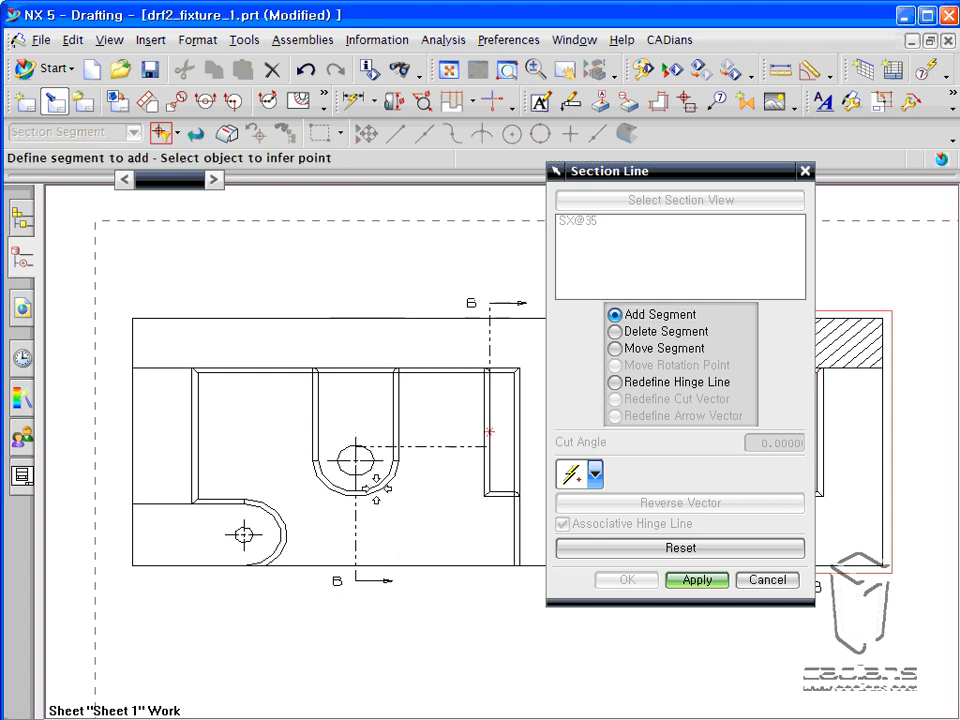
click(250, 515)
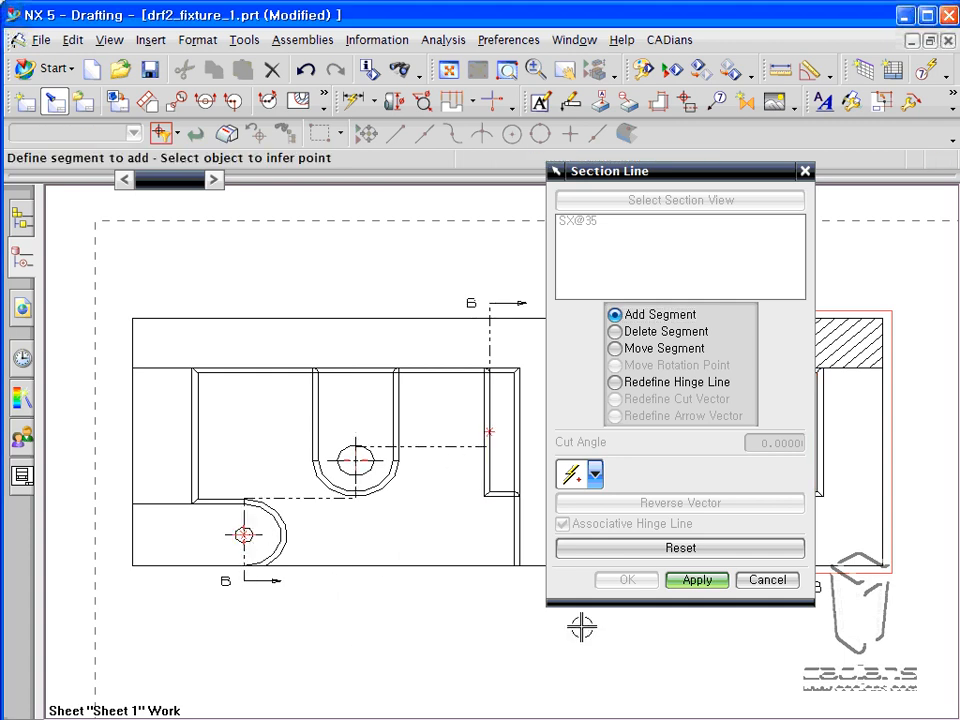
Move the upper section line segment left into the gap between the middle pad and the right-hand pad.
click(648, 350)
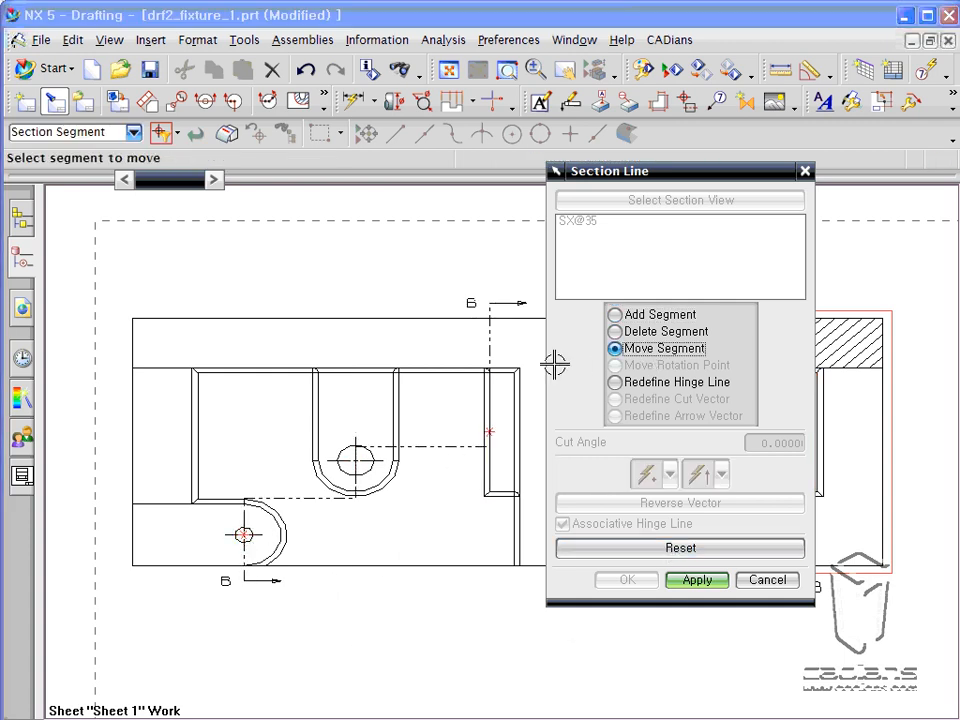
click(488, 337)
click(462, 396)
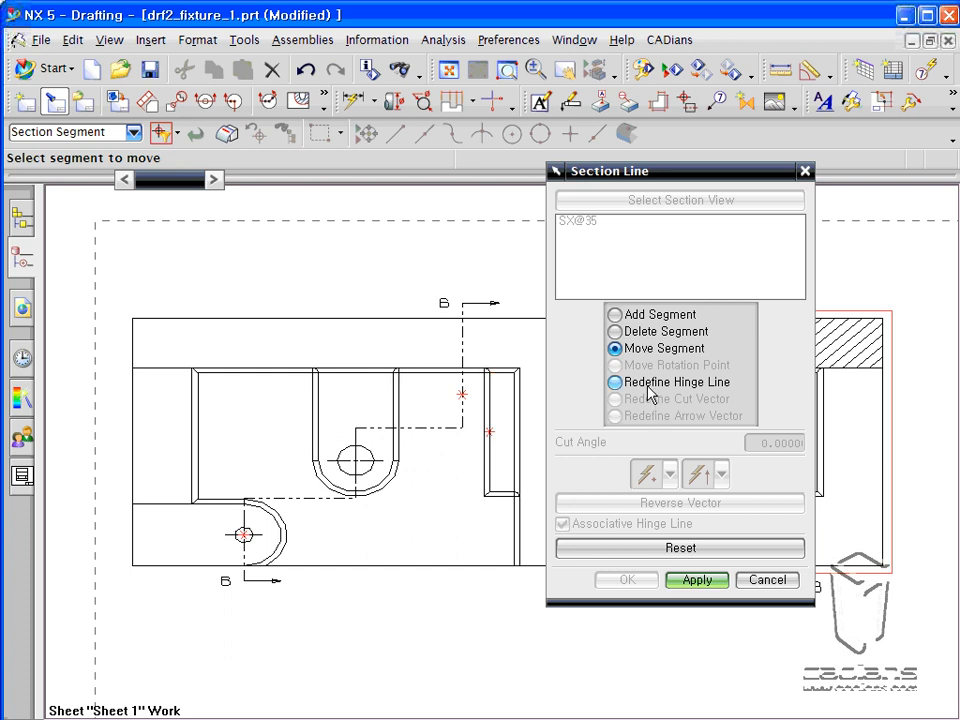
Redefine the hinge line by reversing its vector so the section arrows point left, and apply the section line edits.
click(615, 382)
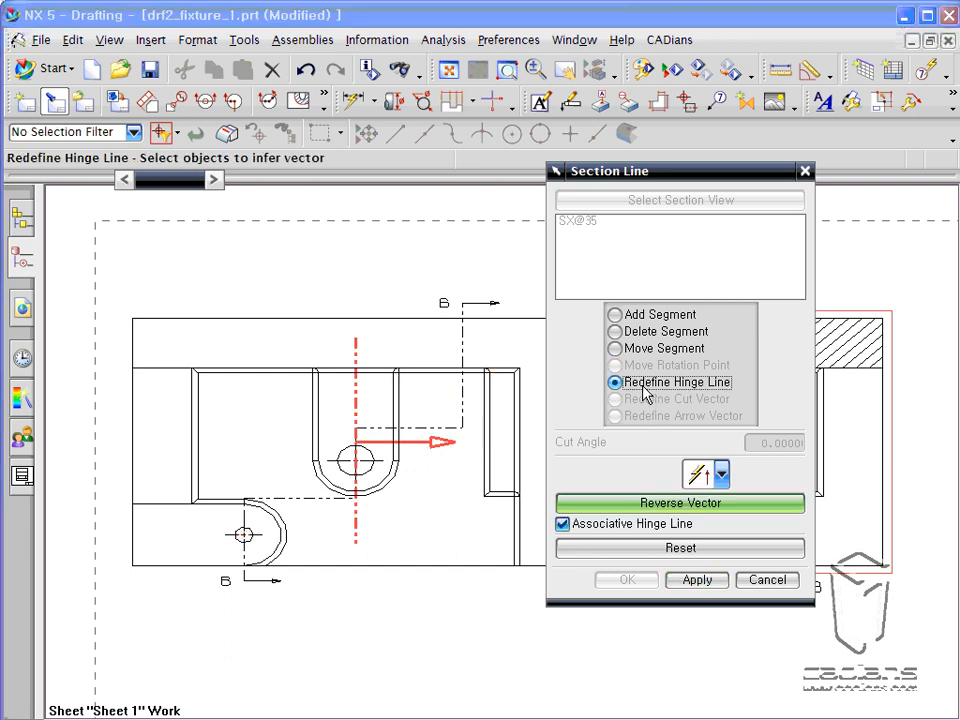
click(662, 503)
click(662, 509)
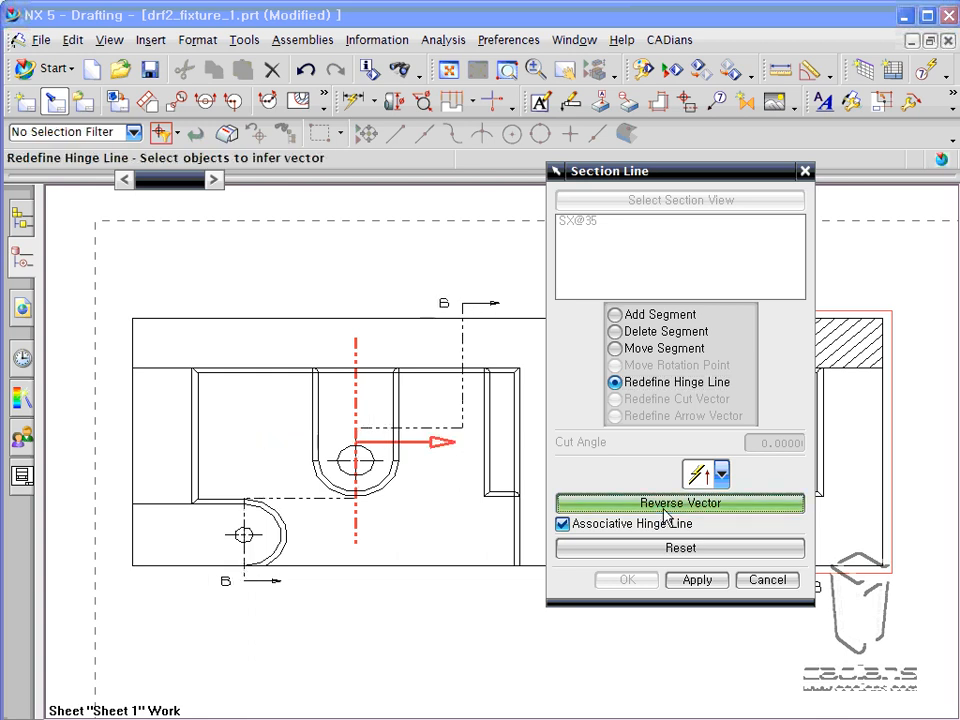
click(662, 509)
click(688, 585)
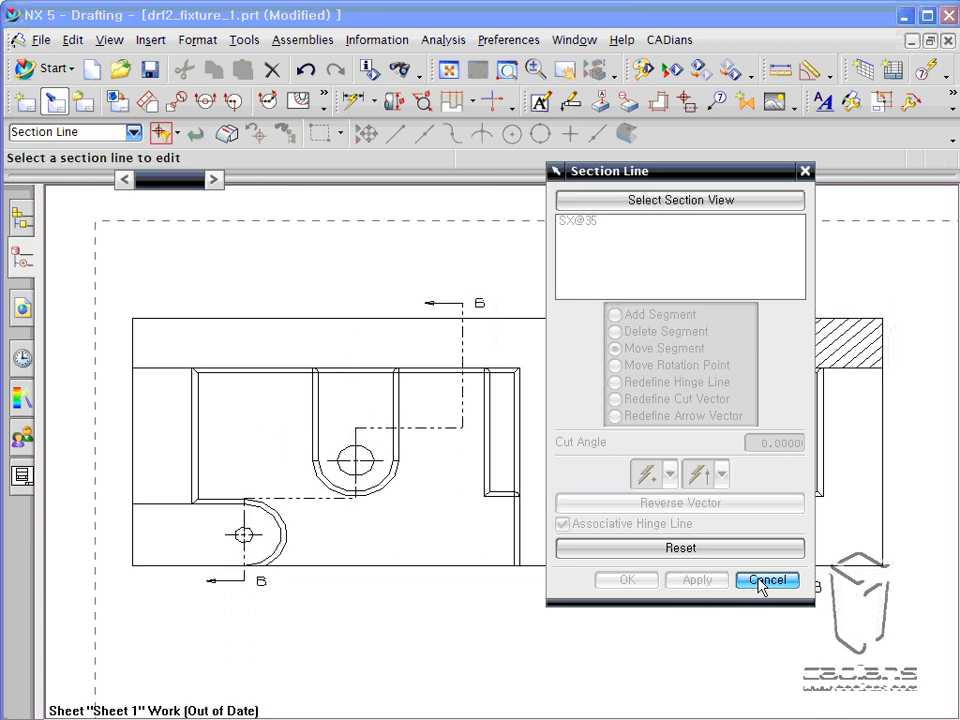
click(765, 580)
Update section view B-B to the moved segment and reversed viewing direction.
click(849, 568)
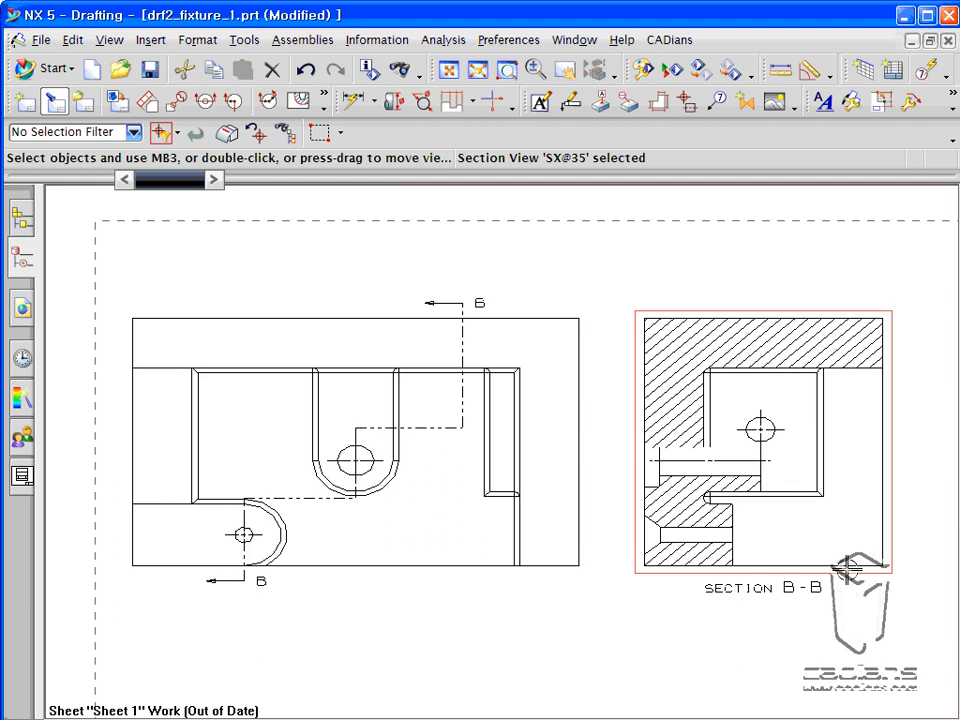
right_click(857, 570)
click(932, 678)
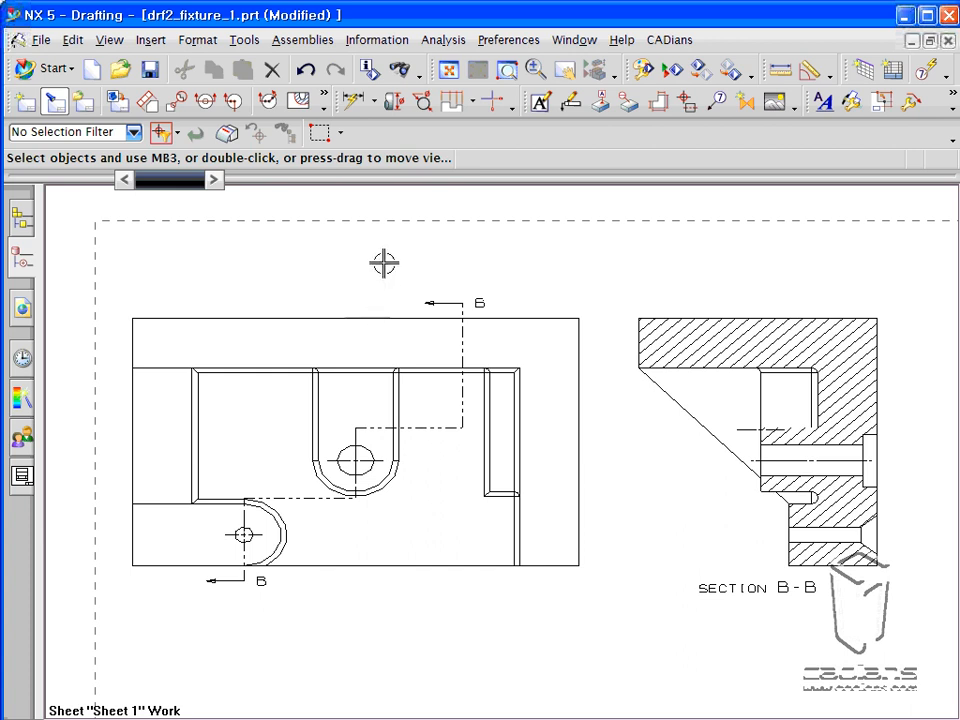
click(448, 300)
right_click(448, 300)
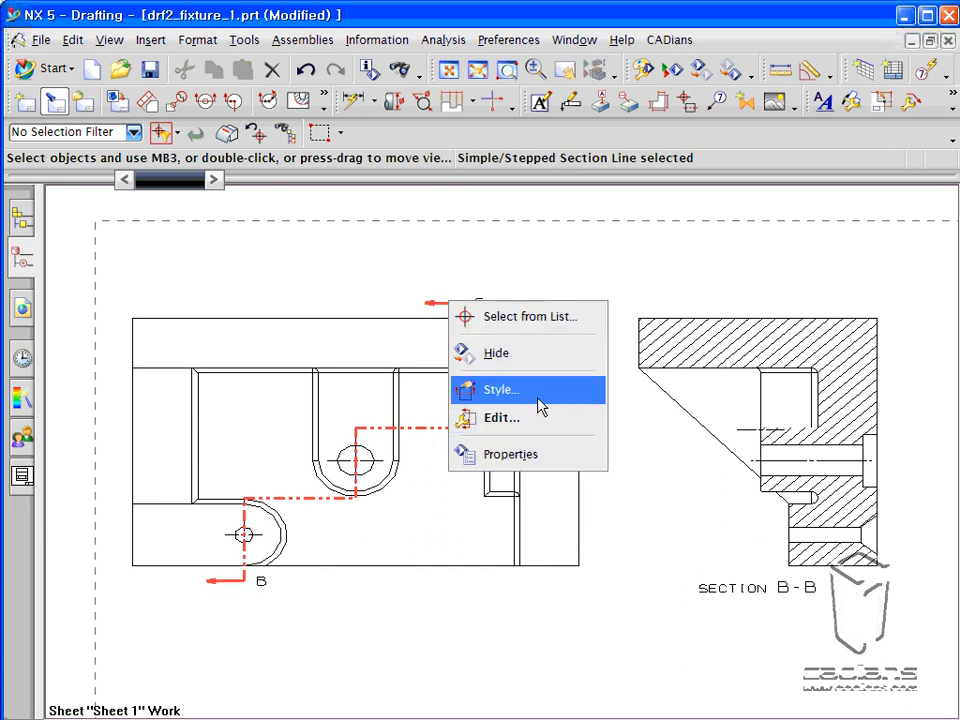
click(503, 418)
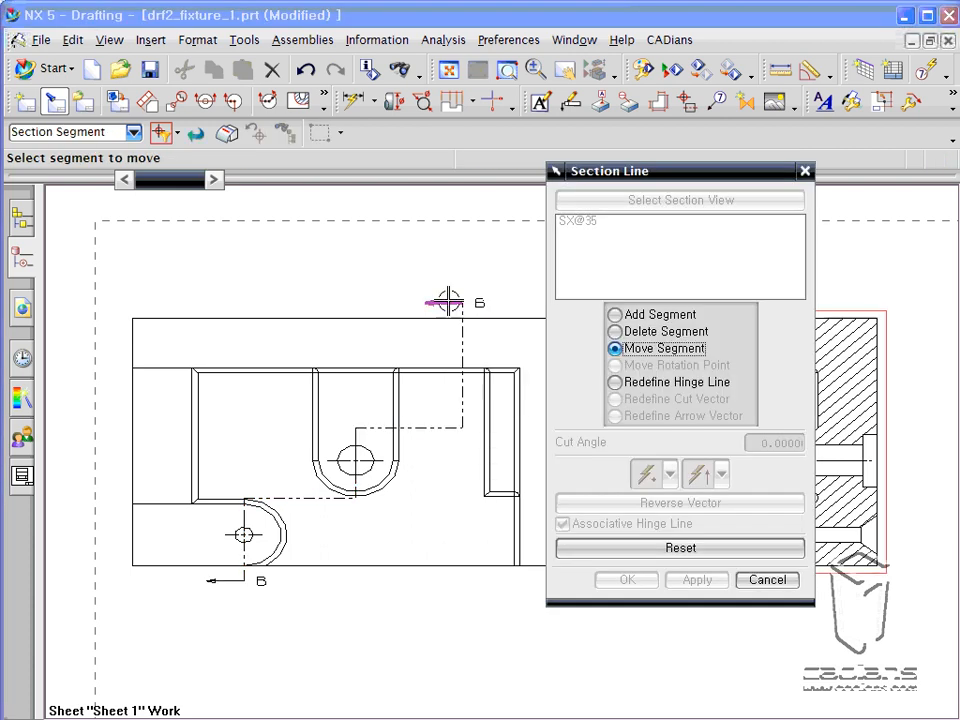
click(768, 580)
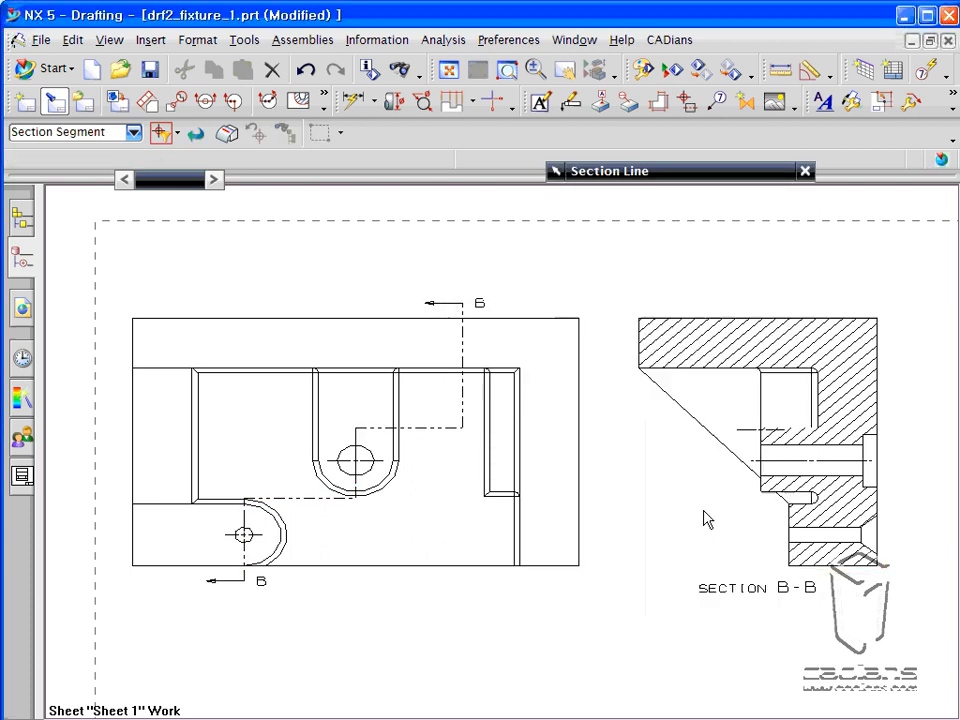
Open the style settings of section line B-B and locate the matching Section Line preferences command.
click(463, 305)
right_click(463, 305)
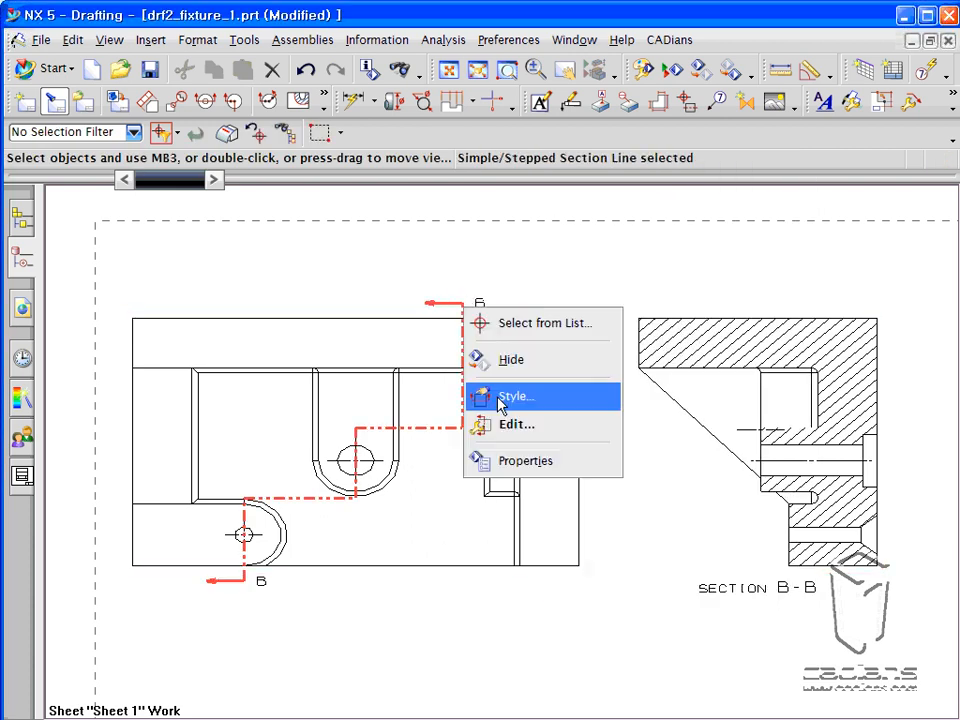
click(500, 398)
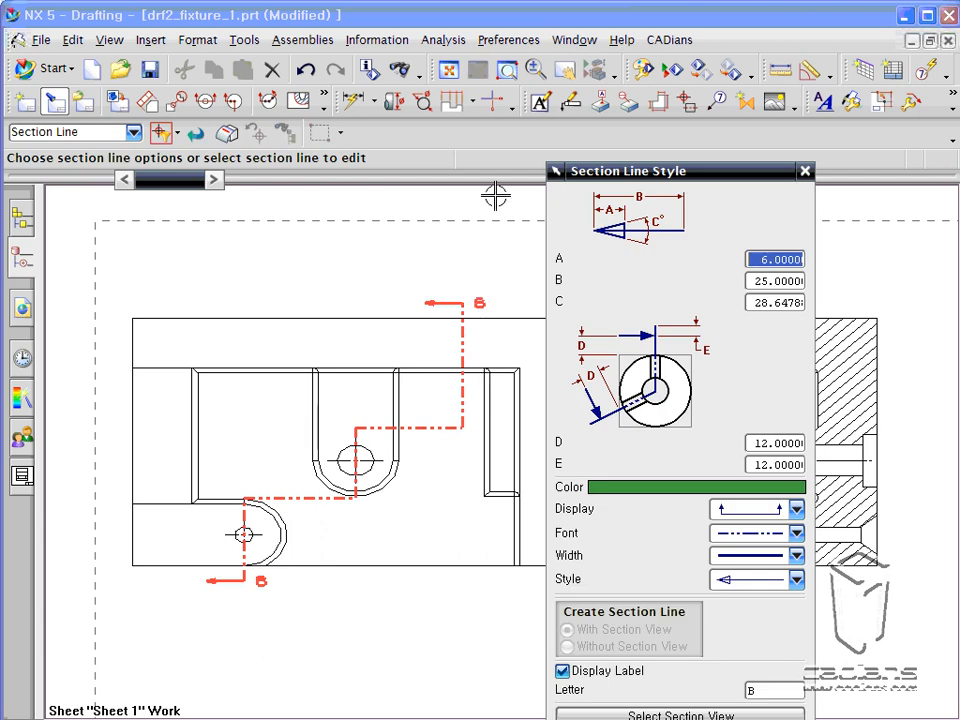
drag(625, 180, 617, 45)
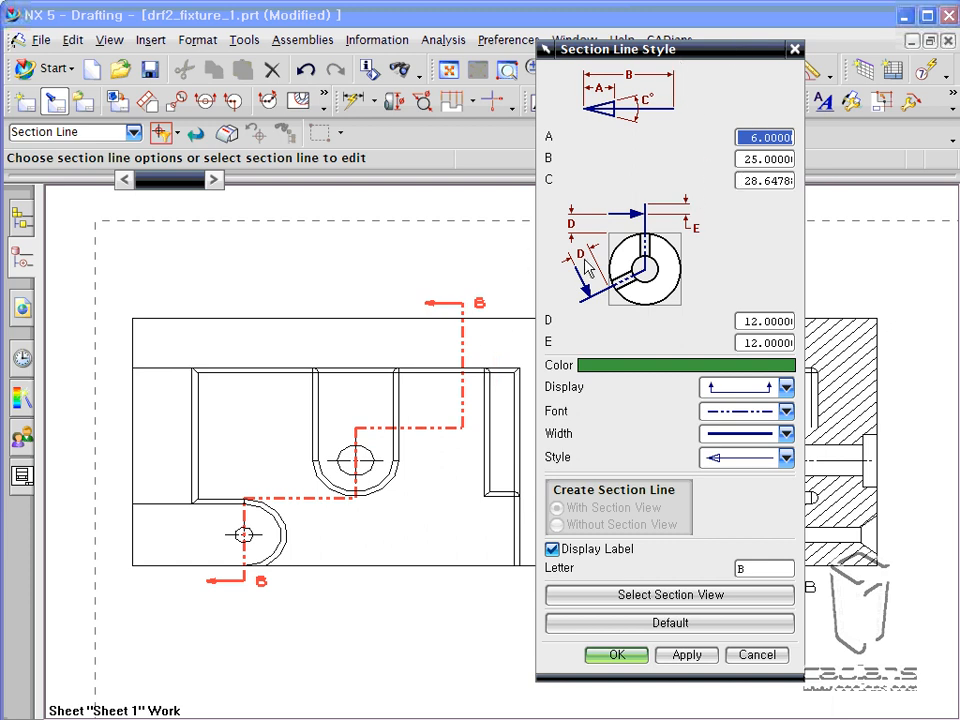
click(512, 41)
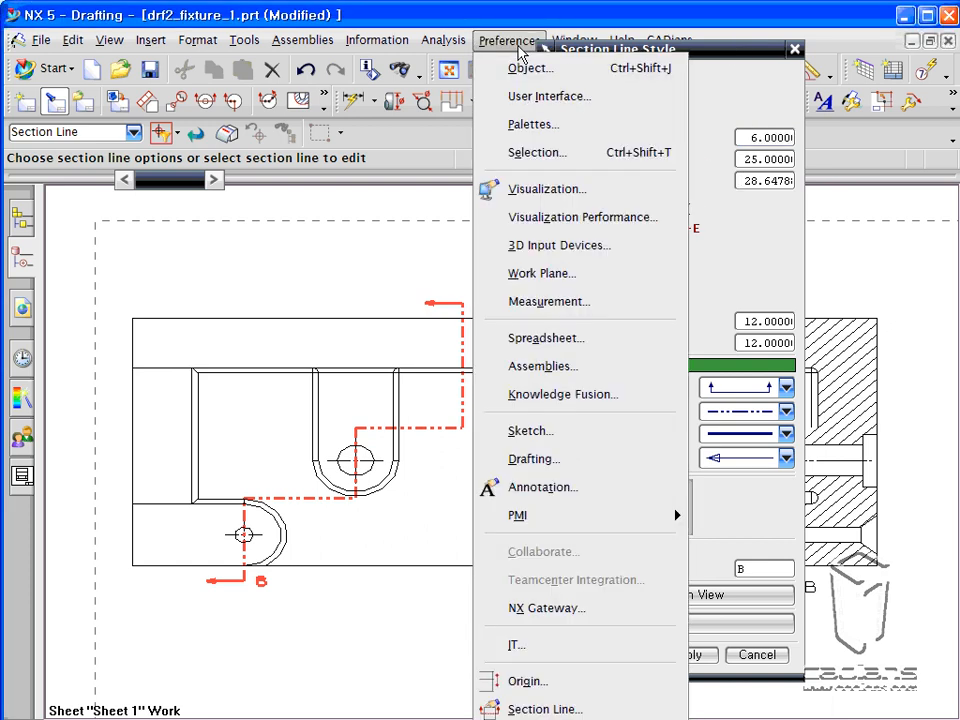
click(573, 707)
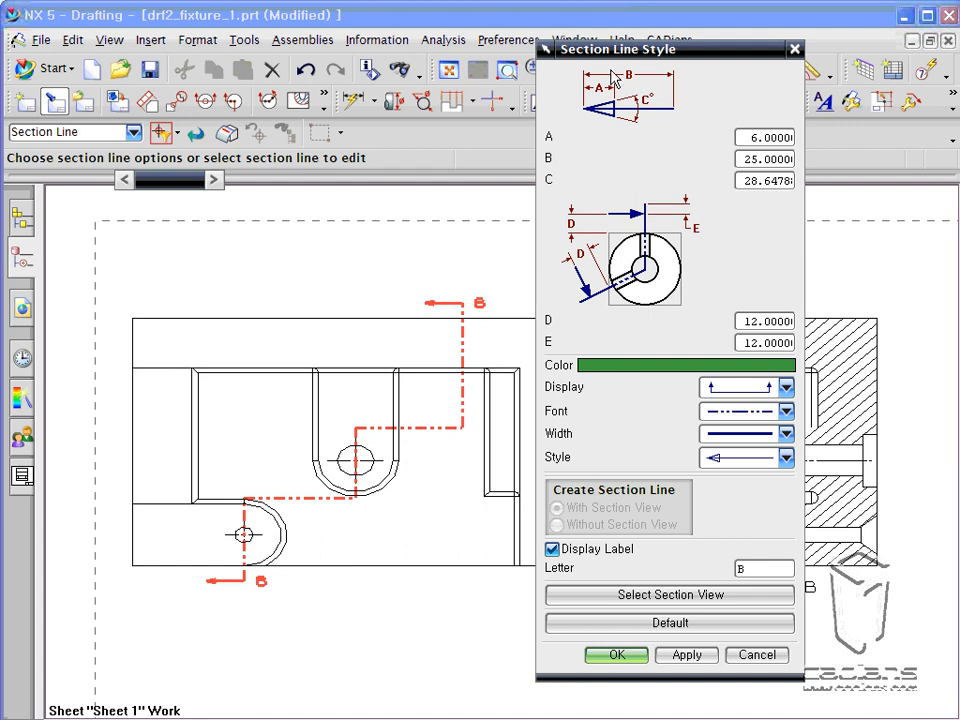
drag(613, 58, 613, 46)
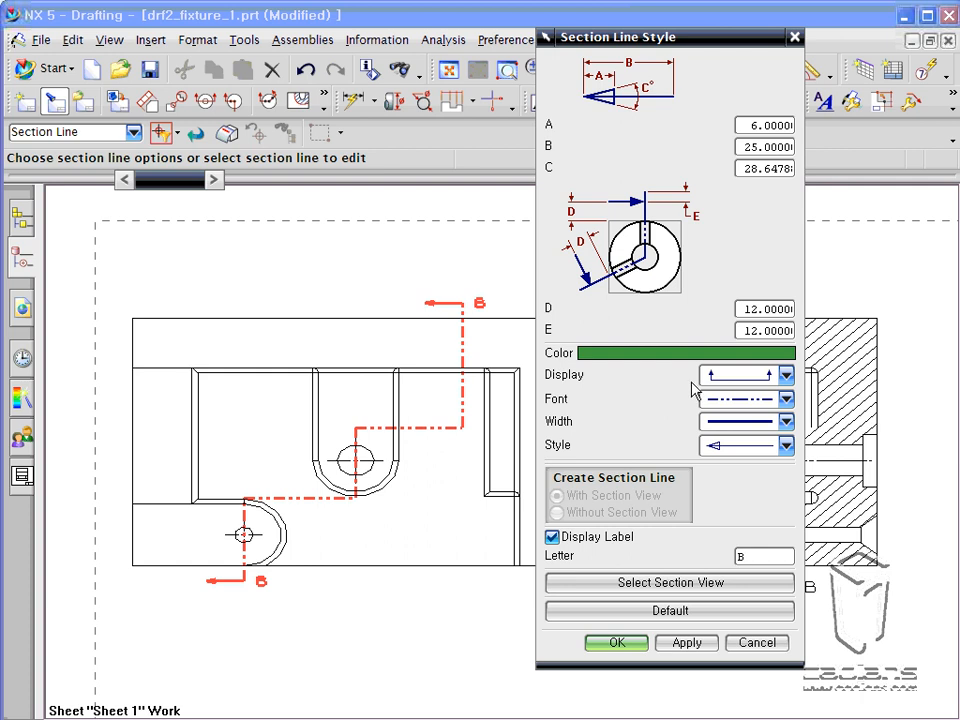
Review the available display types, line fonts, widths and arrowhead styles for the section line.
click(785, 375)
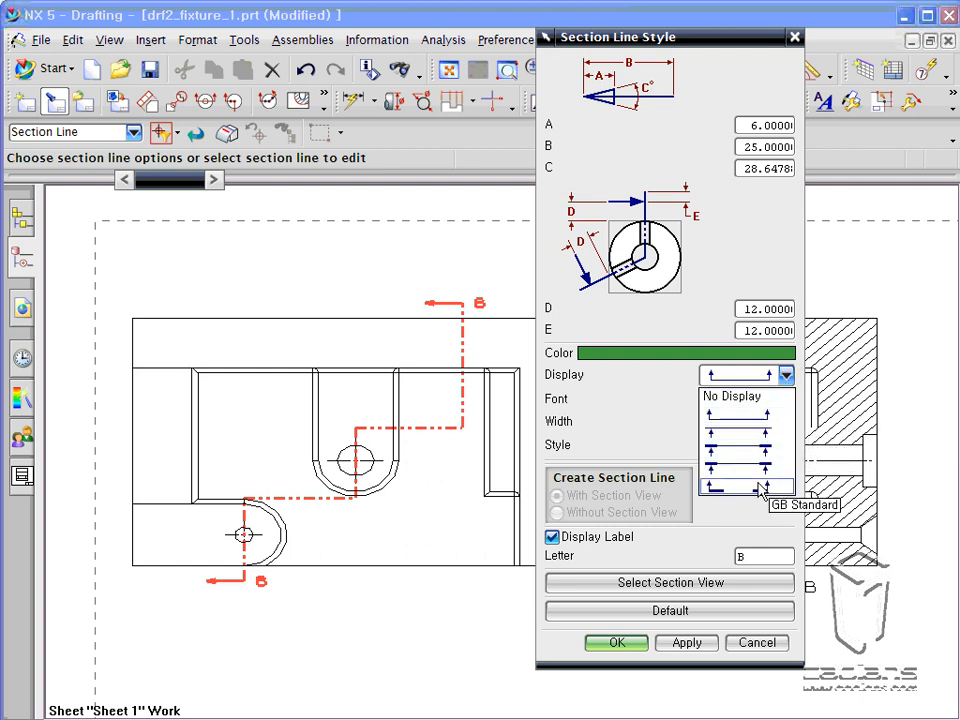
click(762, 414)
click(760, 398)
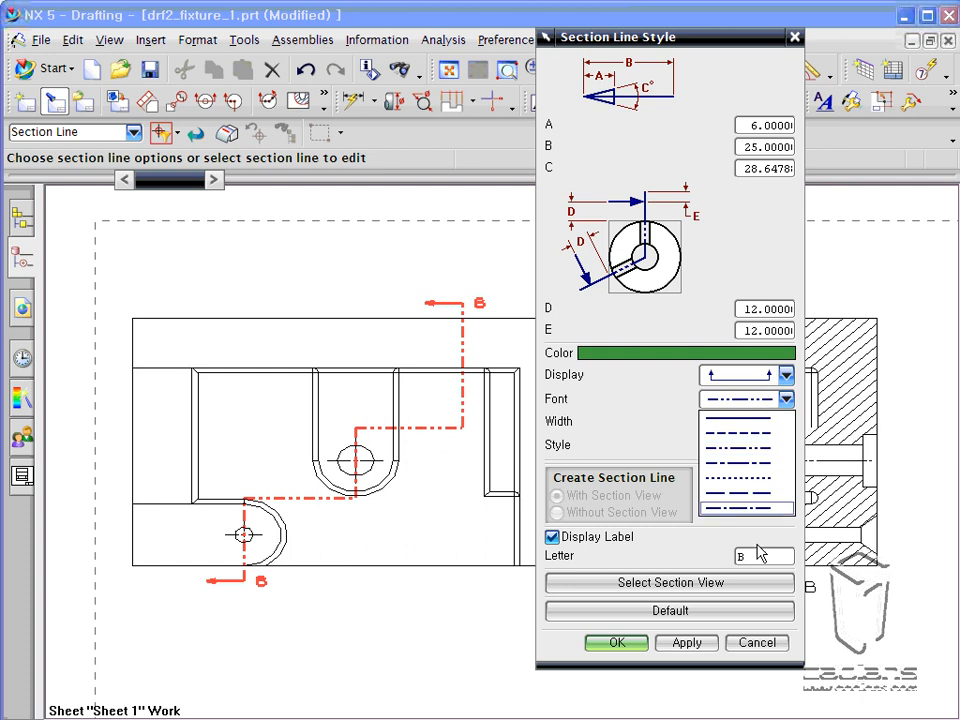
click(657, 405)
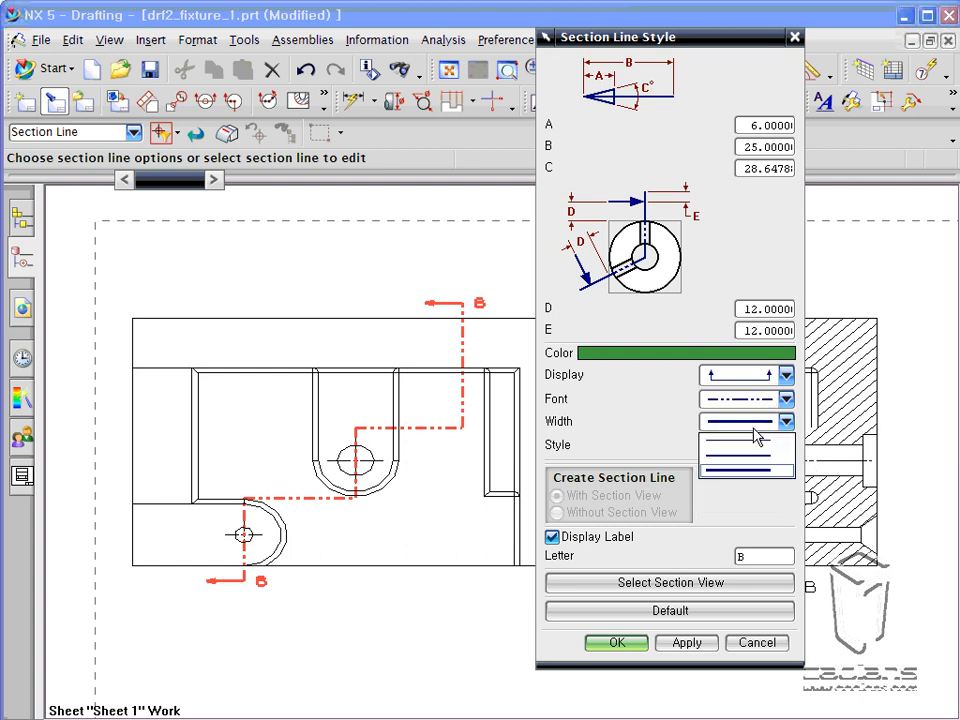
click(760, 445)
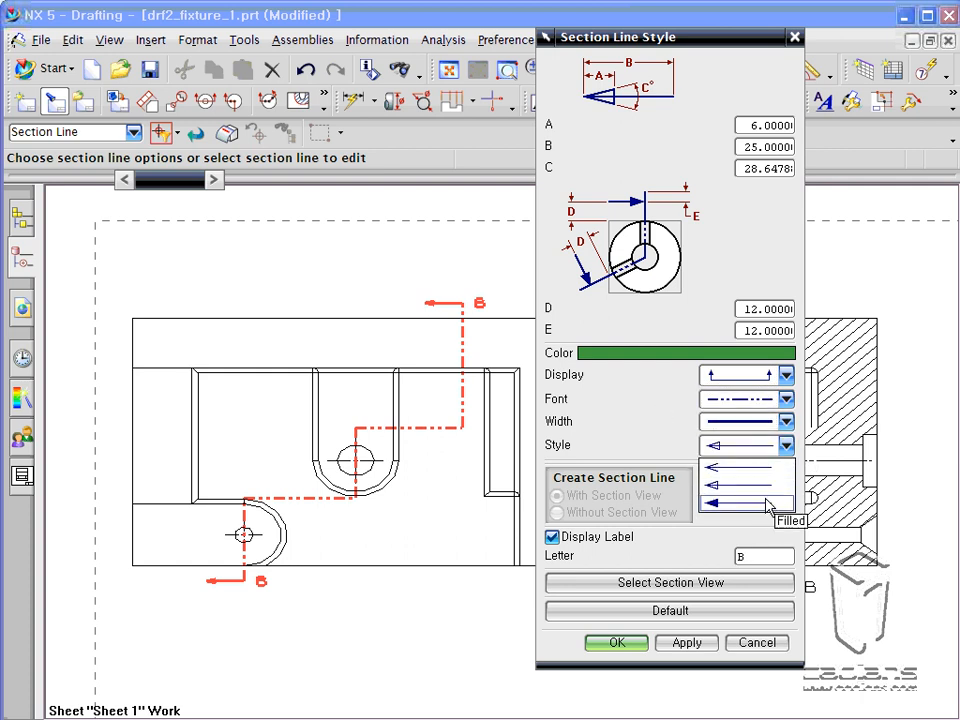
Try to change the section line's label letter to lowercase a.
click(617, 441)
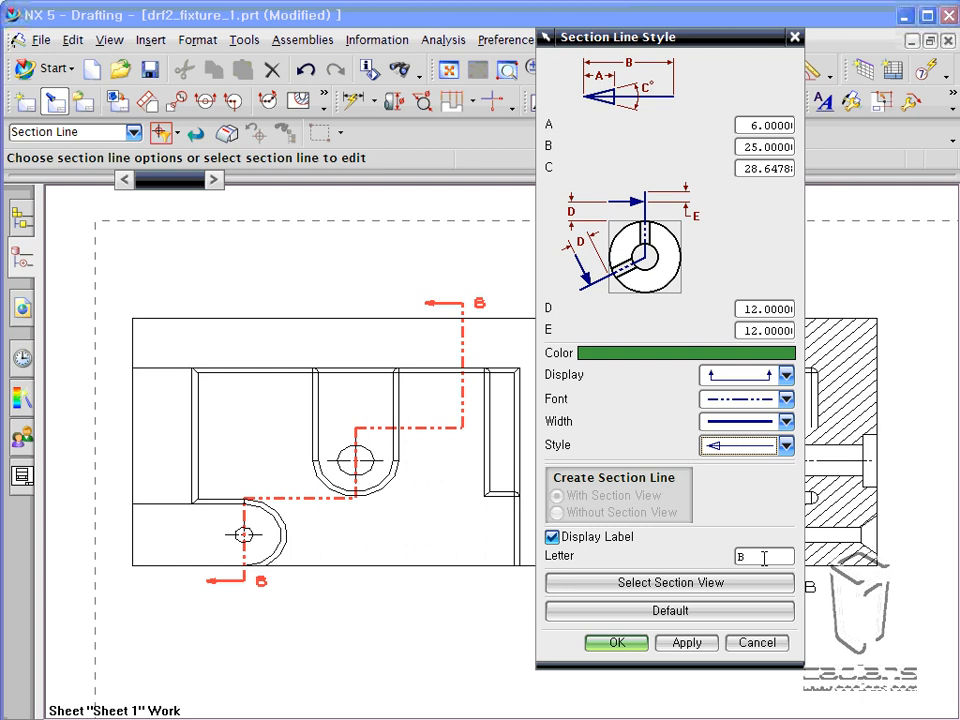
click(702, 612)
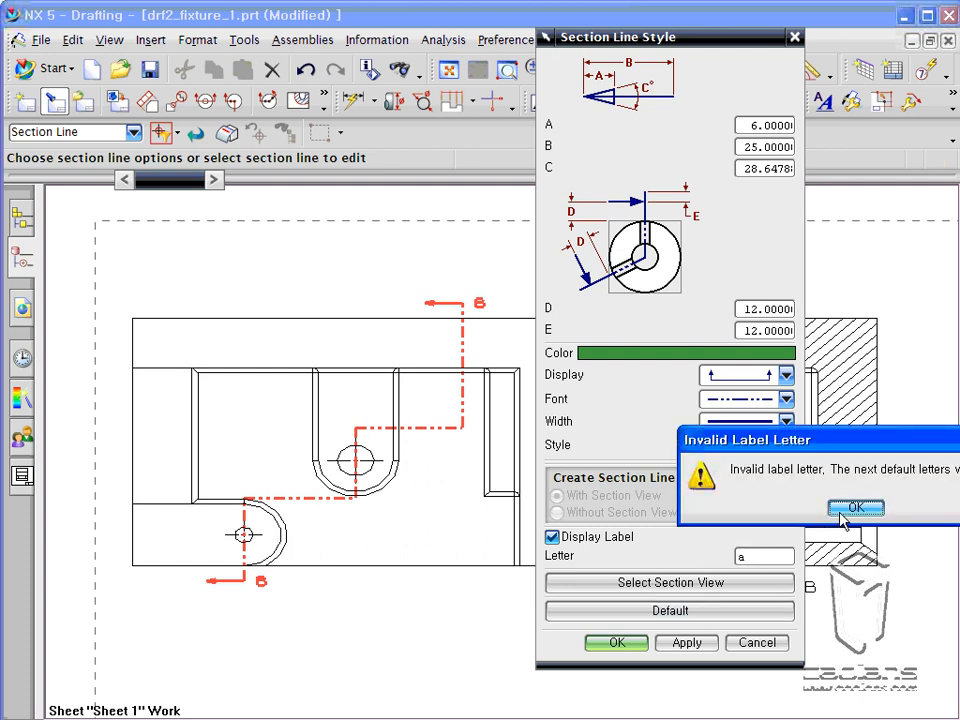
click(850, 509)
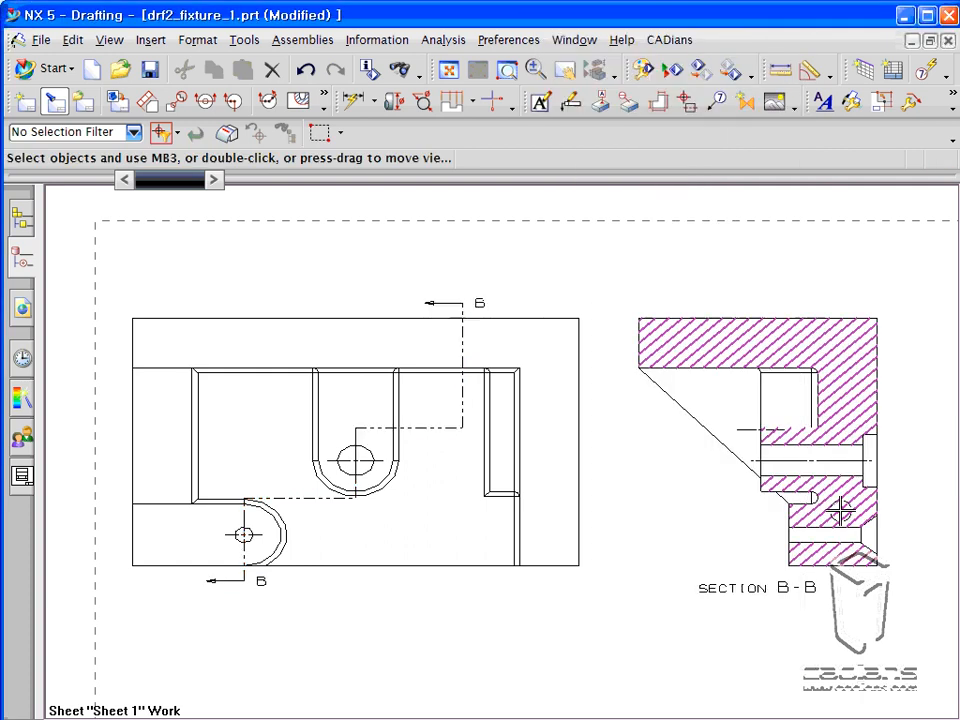
click(476, 300)
right_click(480, 300)
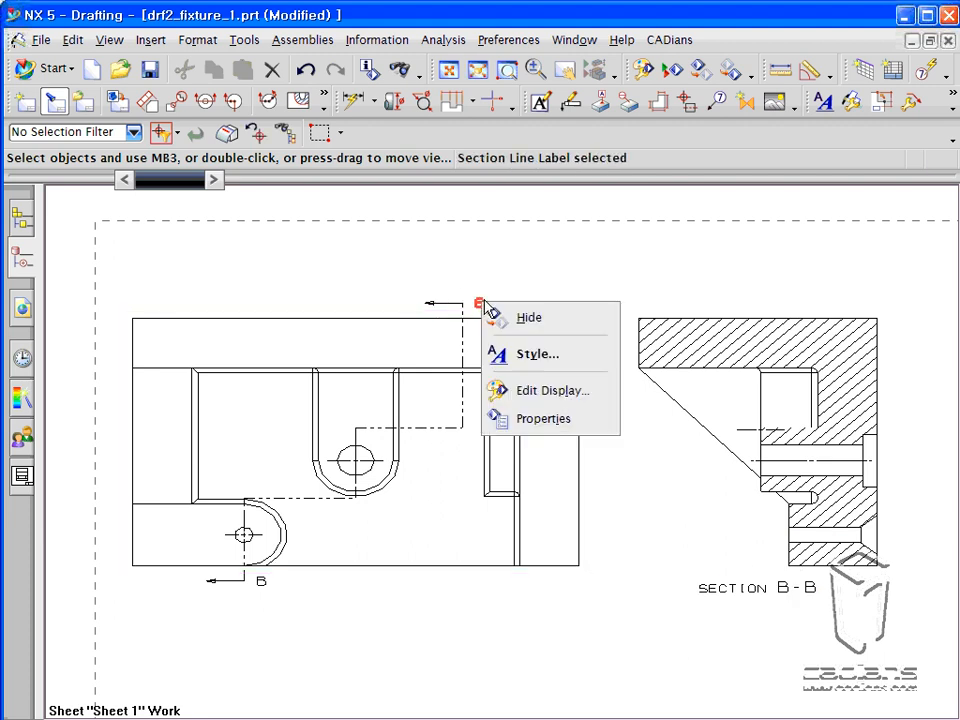
click(536, 364)
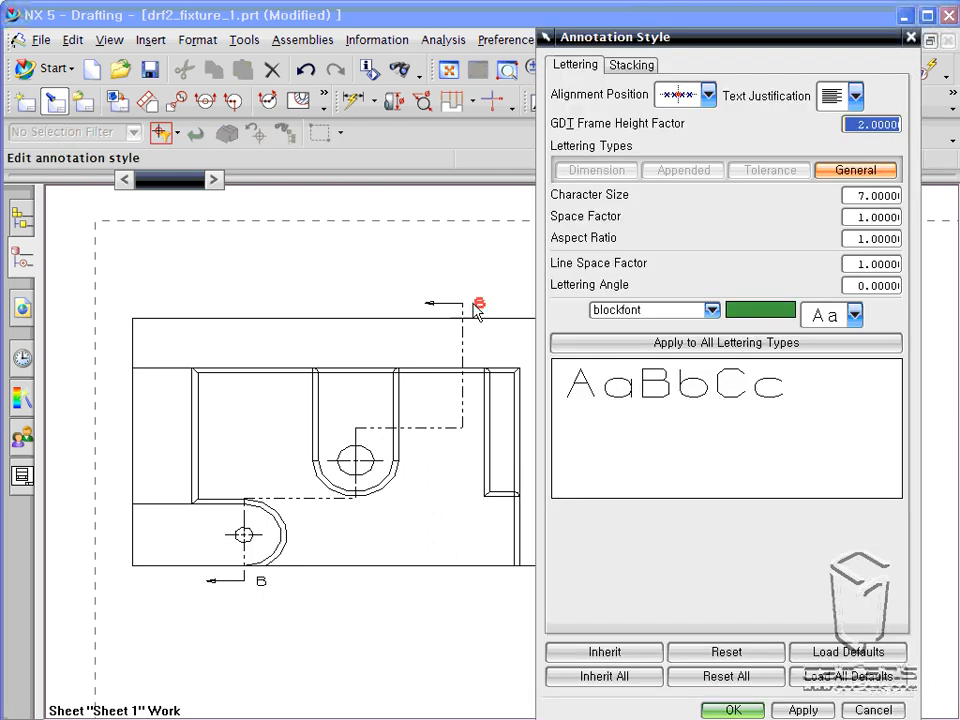
click(873, 710)
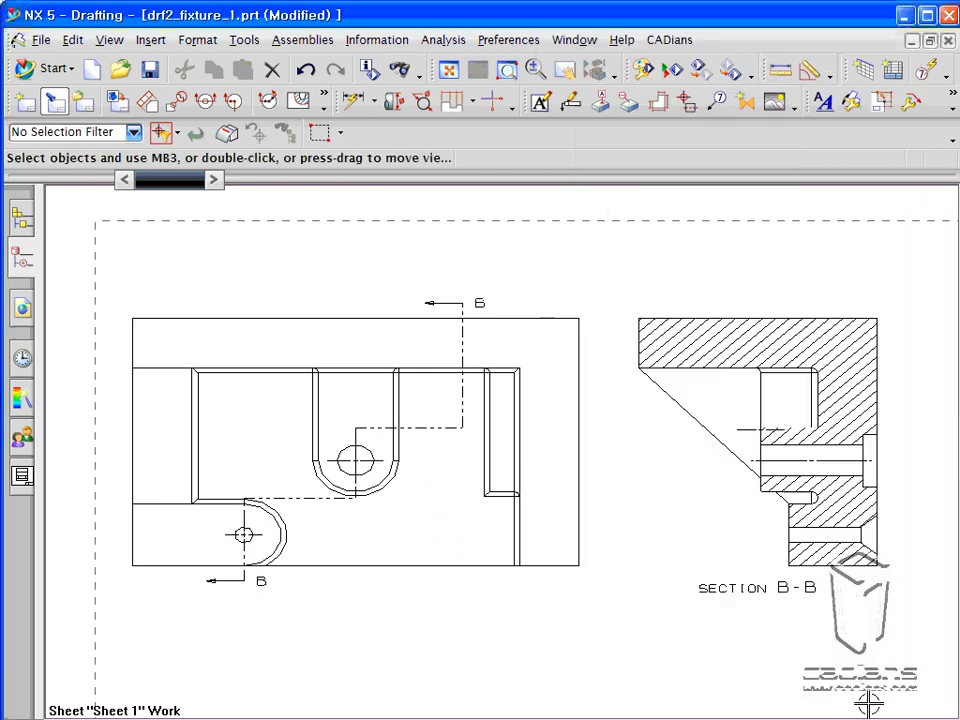
Reopen the section line's style settings and try to apply lowercase a as its label letter.
click(456, 328)
right_click(456, 328)
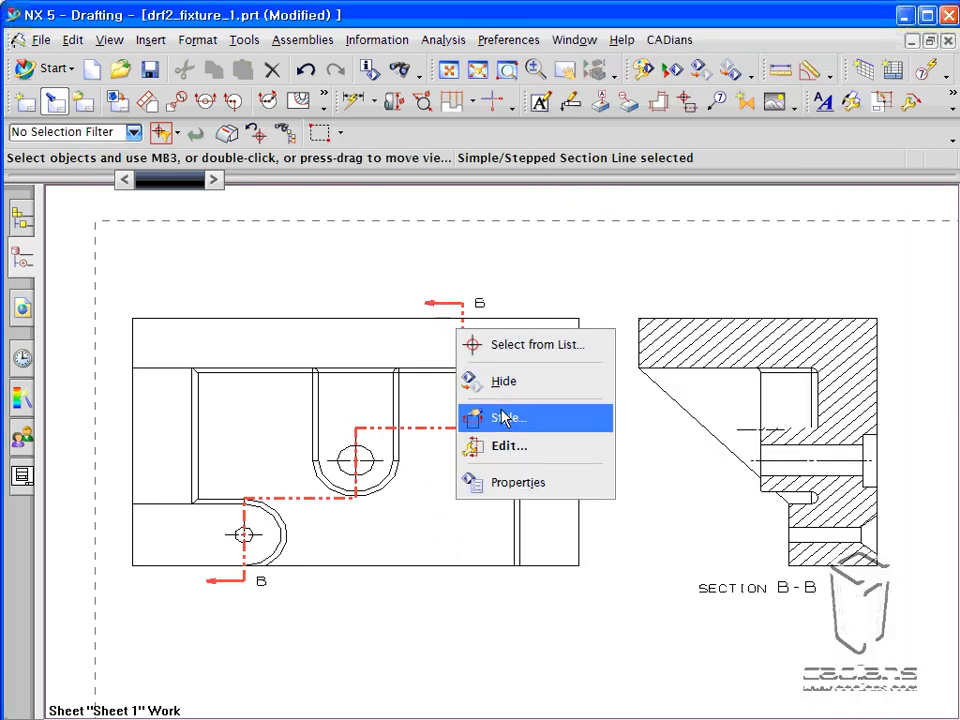
click(514, 418)
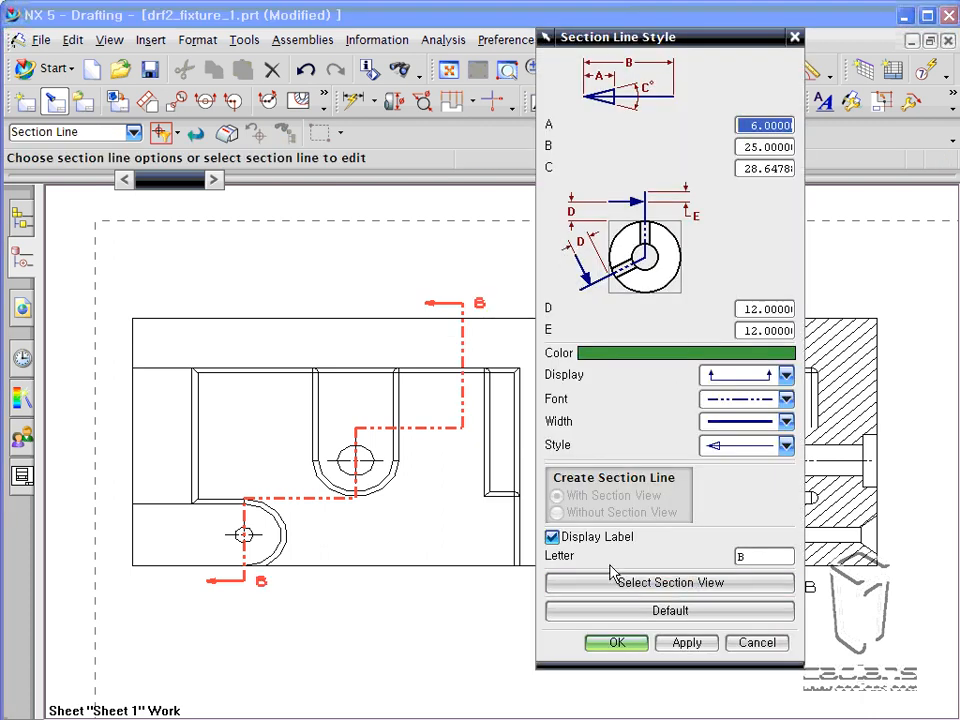
double_click(740, 557)
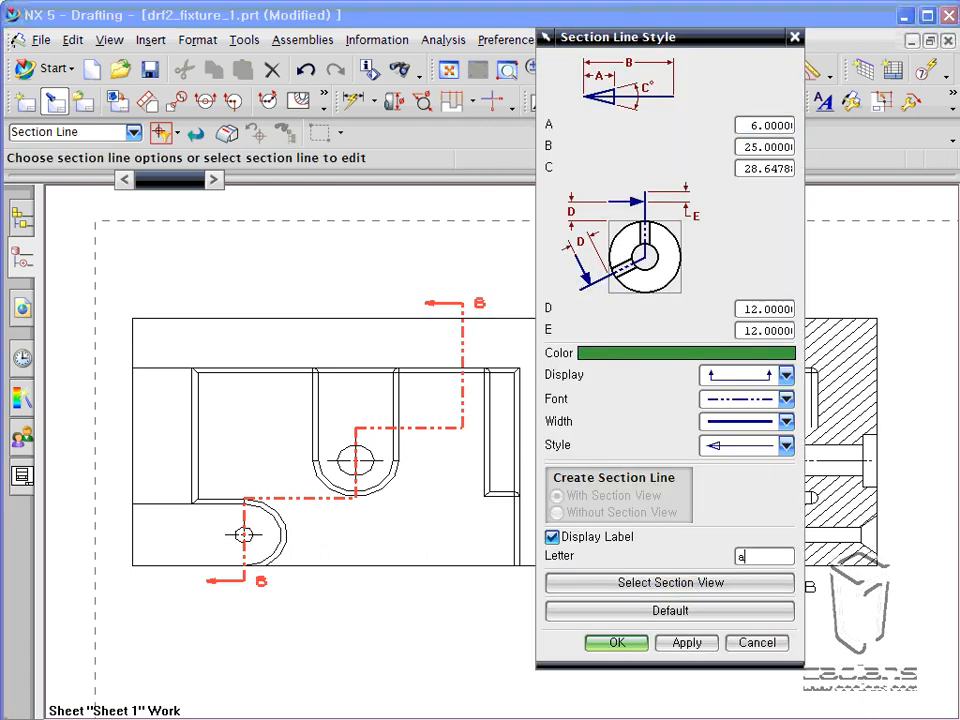
click(718, 578)
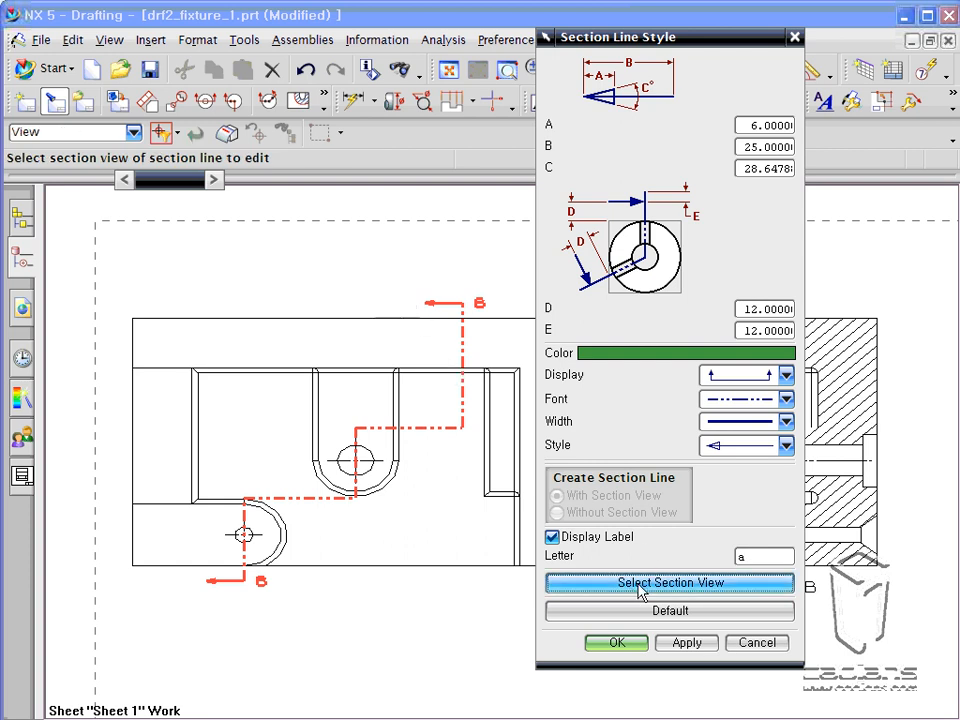
click(687, 645)
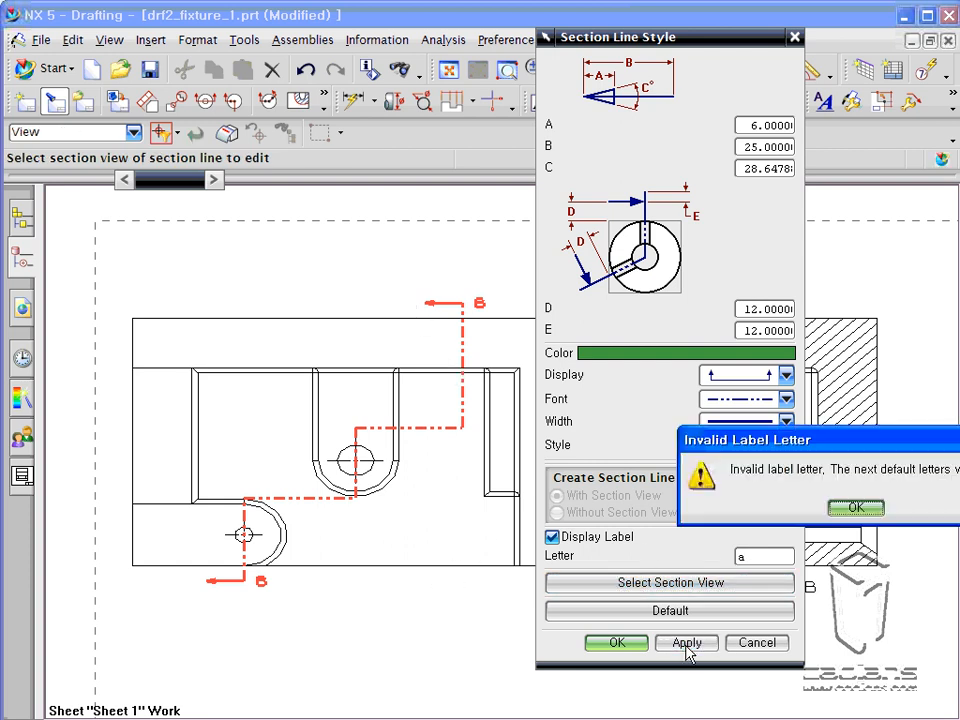
click(877, 509)
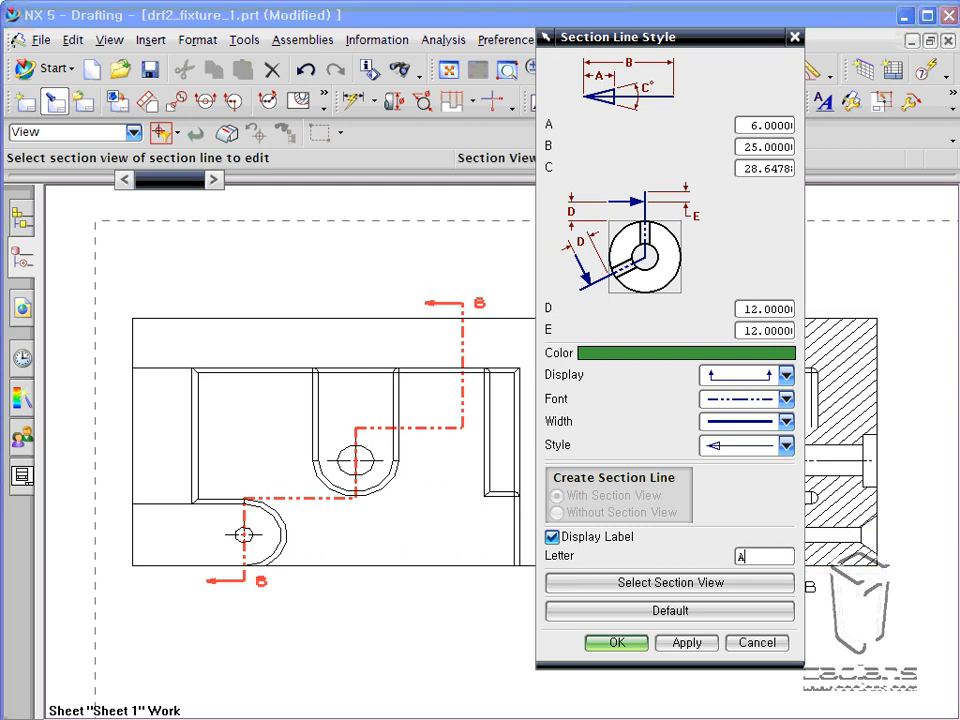
Set the section line's label letter to uppercase A, apply it, and close the style settings.
click(686, 642)
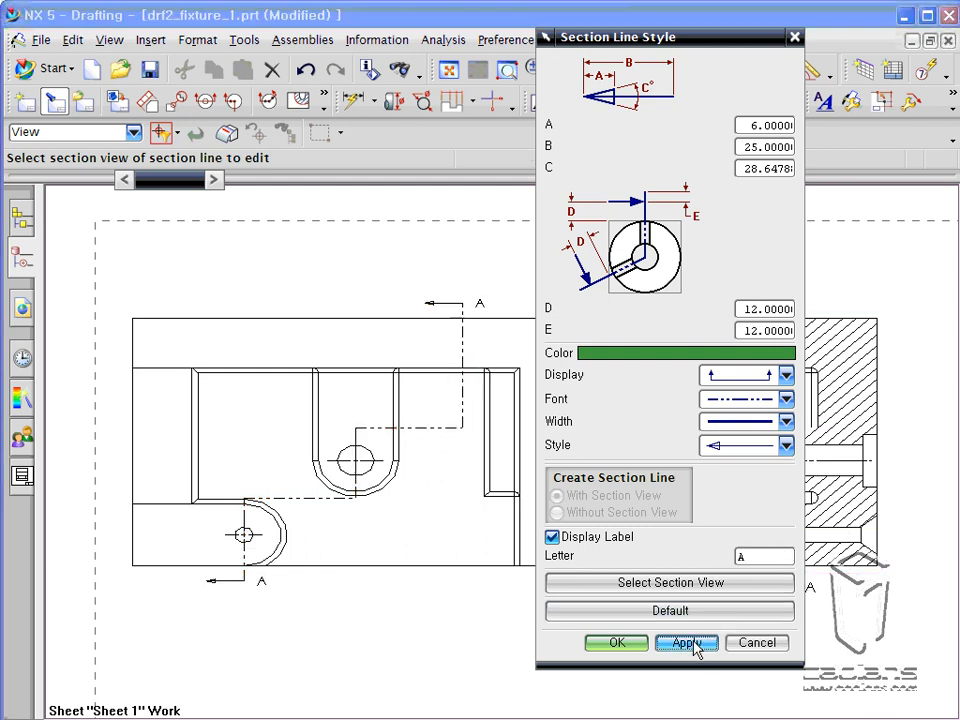
double_click(740, 557)
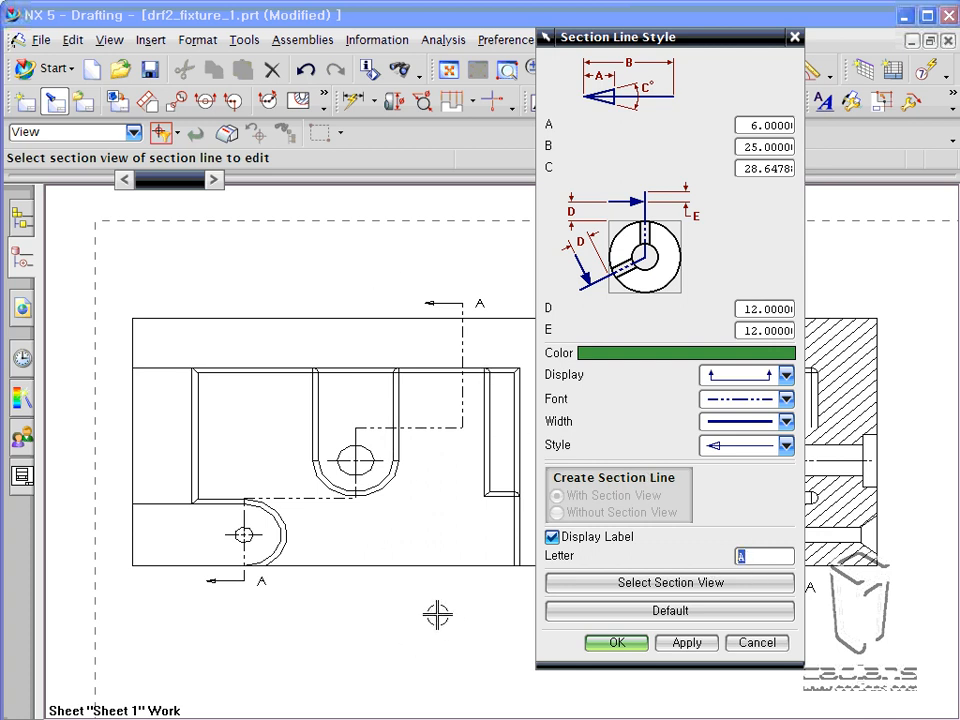
click(762, 645)
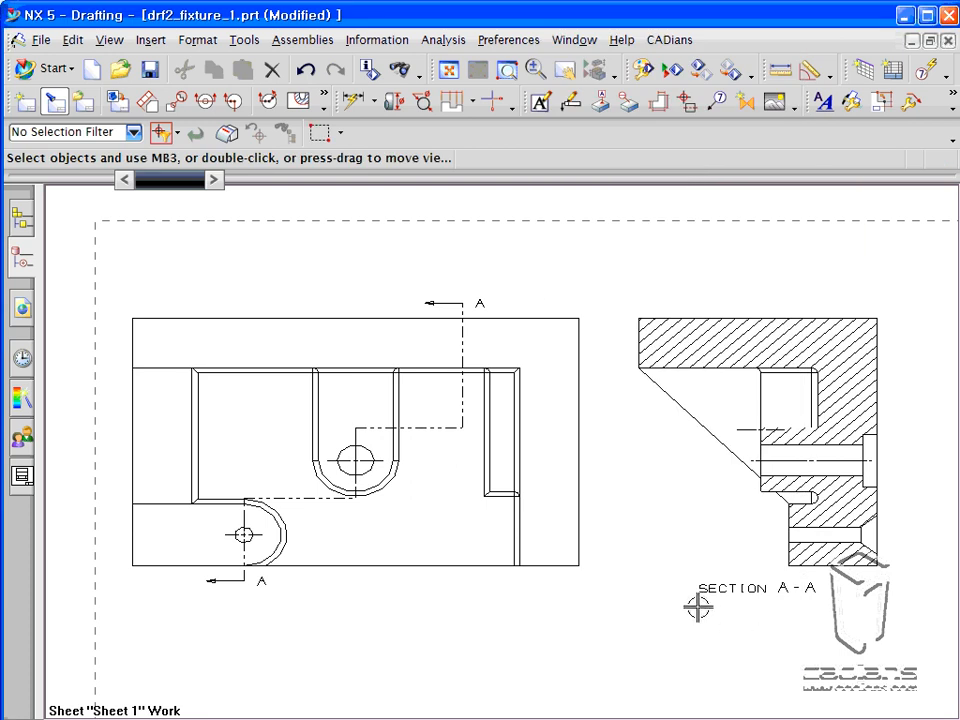